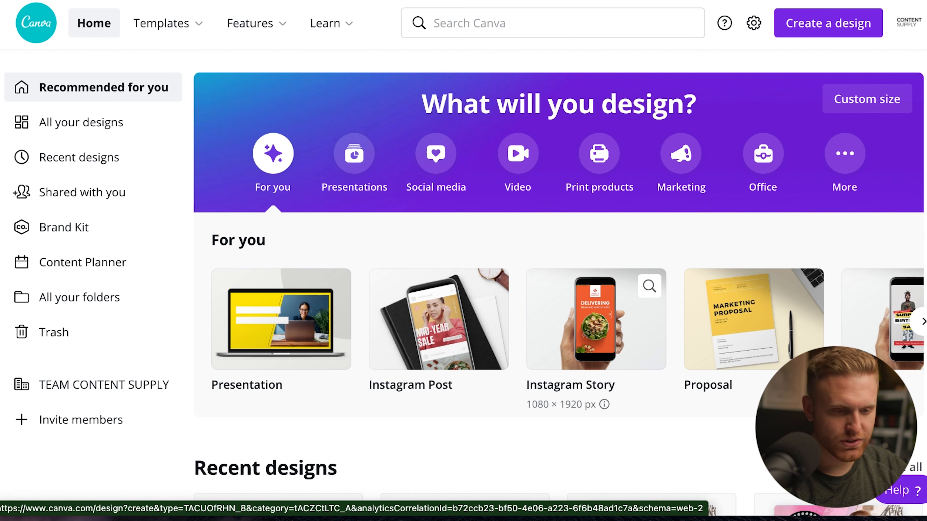
# Browse through the recommended design types on the home page and open the Brand Kit.
pyautogui.click(922, 321)
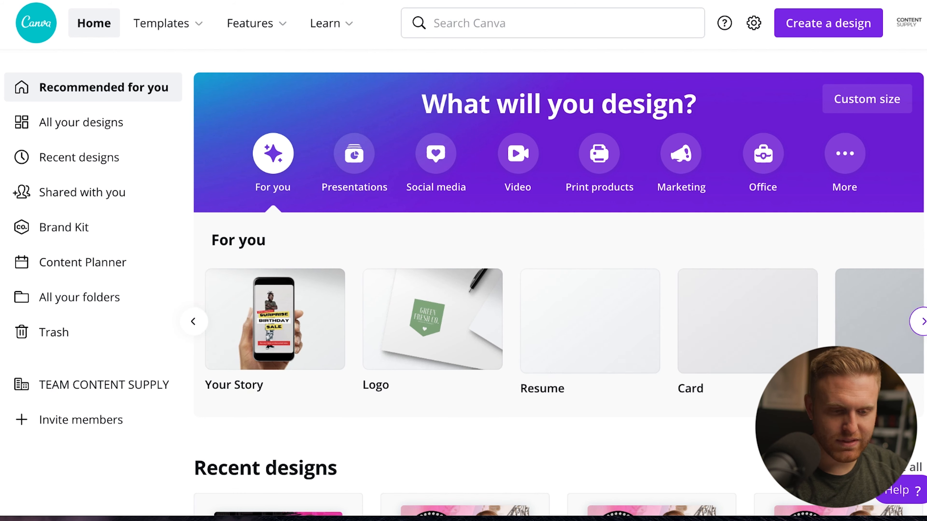
pyautogui.click(923, 321)
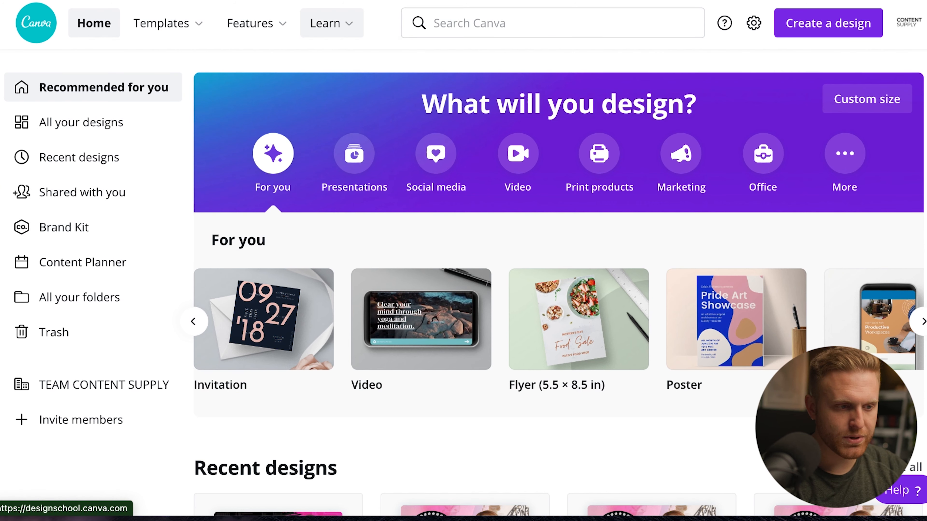
pyautogui.click(66, 228)
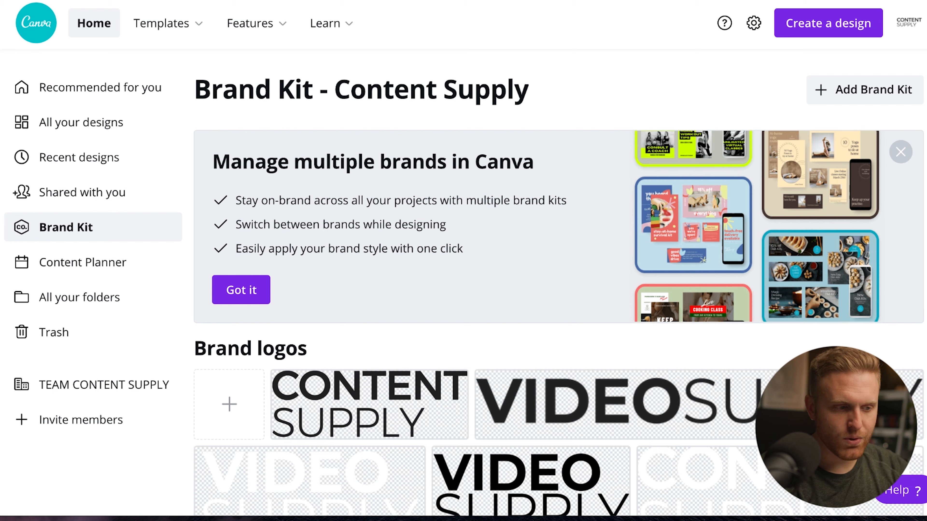
# Review the brand logos in the Brand Kit, opening the logo upload file chooser and closing it without choosing a file.
pyautogui.scroll(-2, 559, 286)
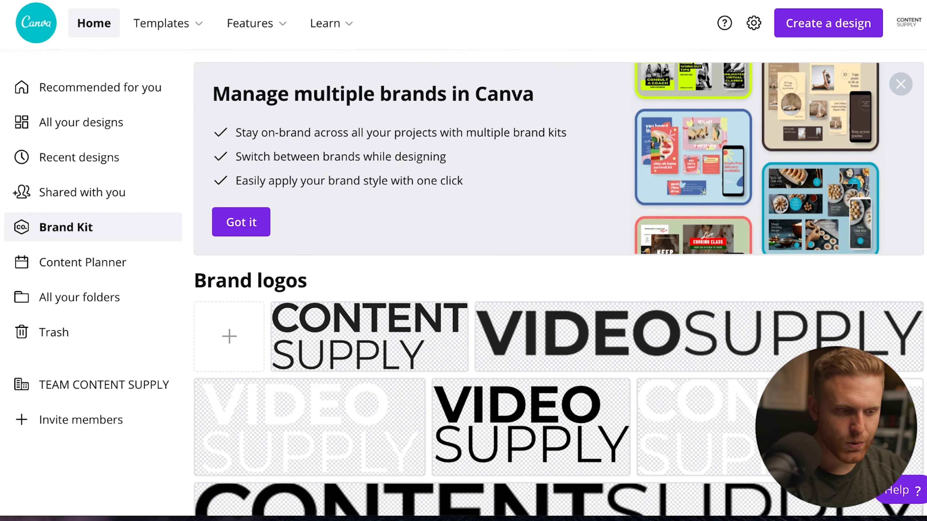
pyautogui.click(229, 336)
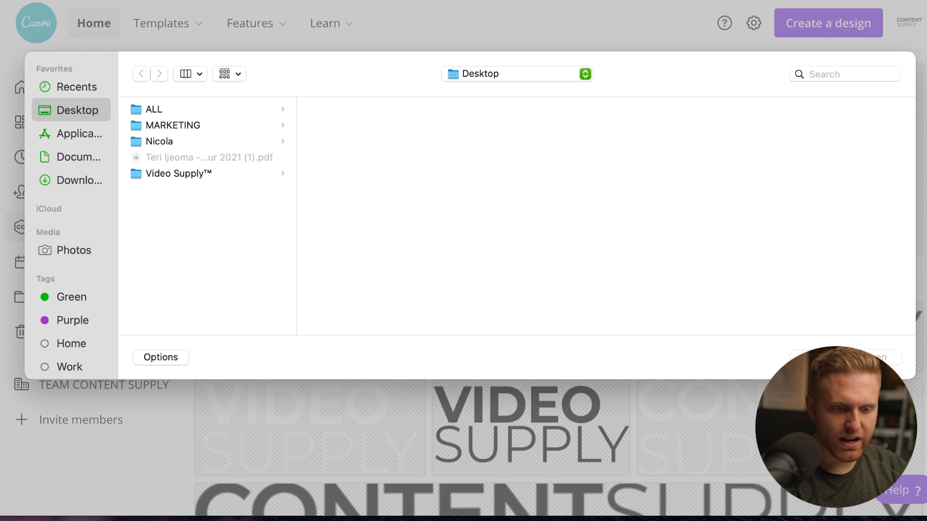
pyautogui.click(817, 357)
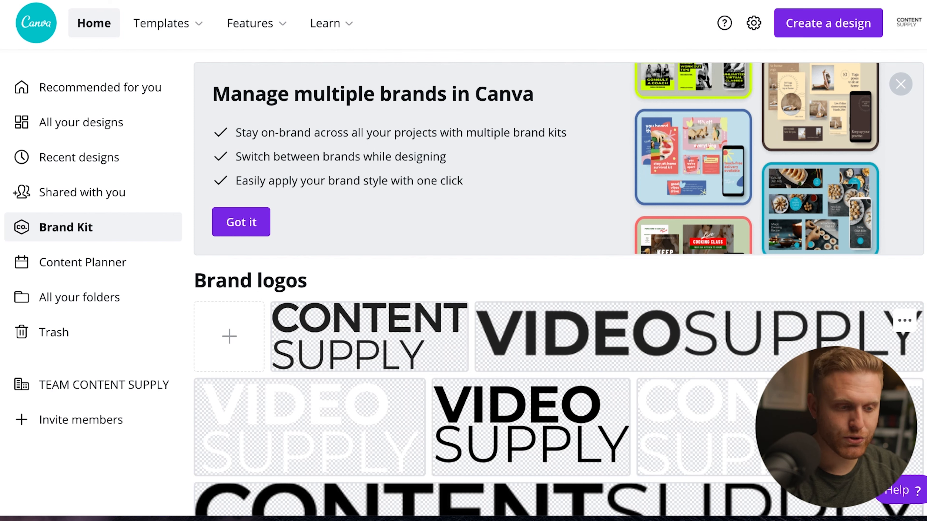
pyautogui.scroll(-5, 817, 358)
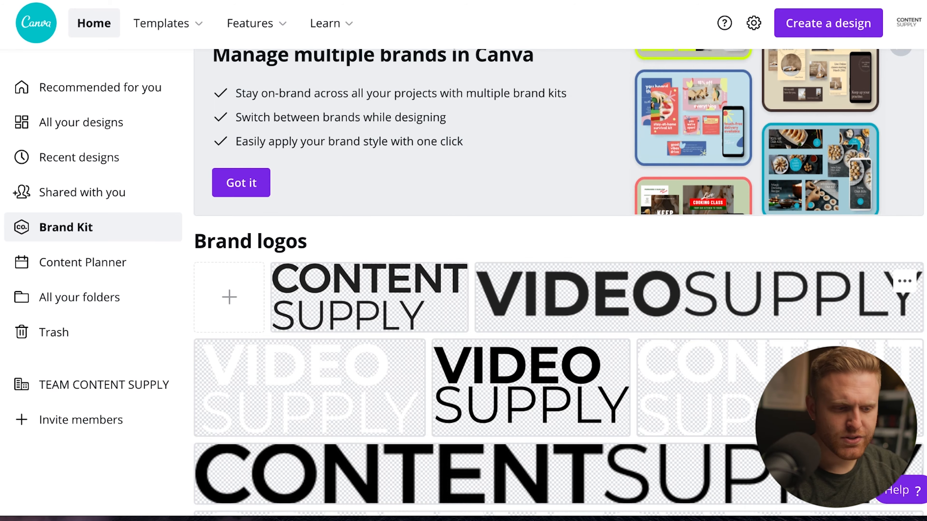
pyautogui.scroll(-4, 817, 358)
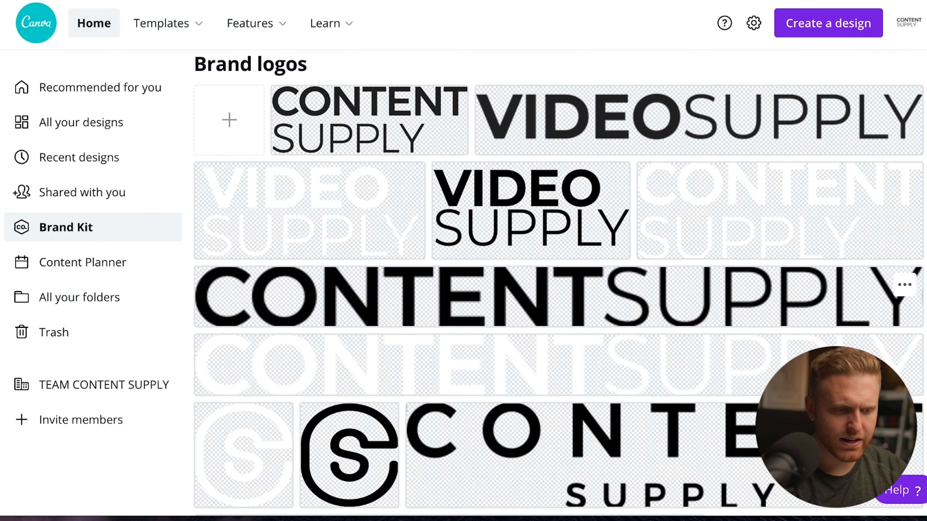
pyautogui.scroll(-5, 559, 283)
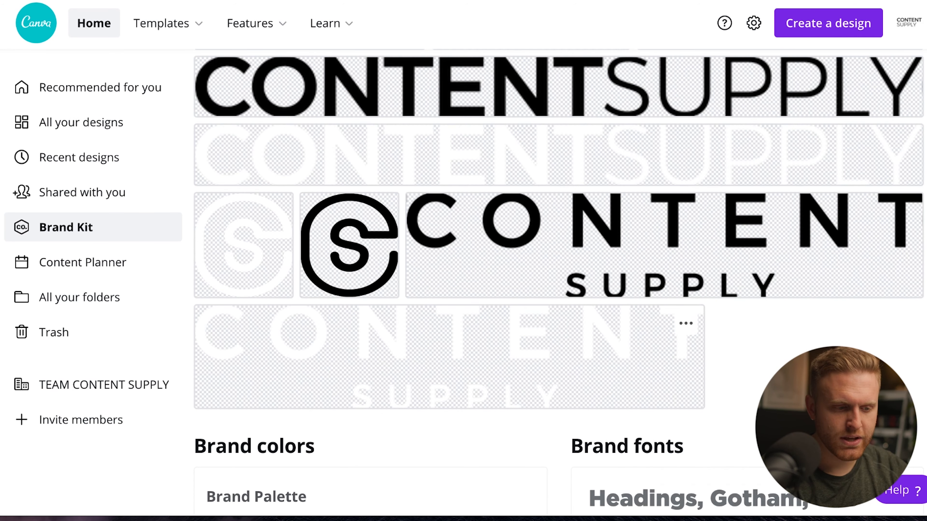
pyautogui.scroll(5, 620, 336)
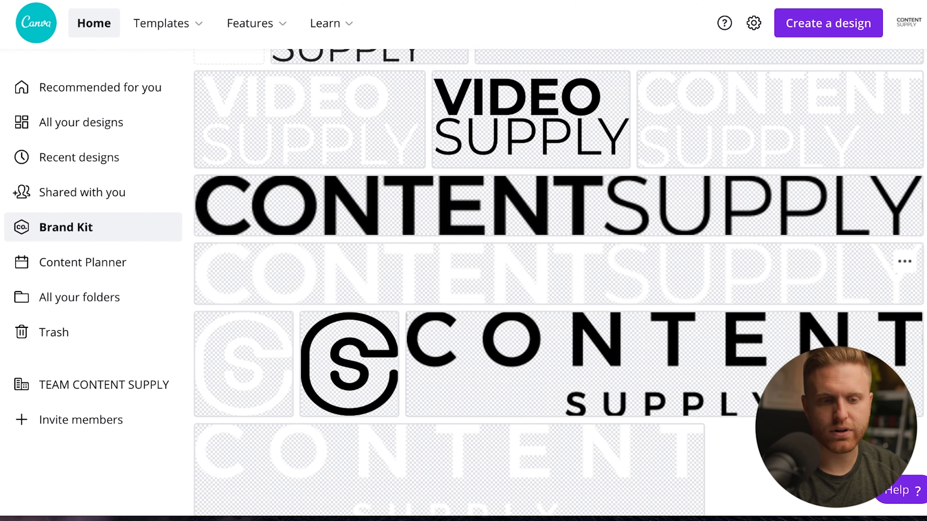
# Add a new color to the Brand Palette and set it to slate blue #506684.
pyautogui.scroll(-12, 558, 284)
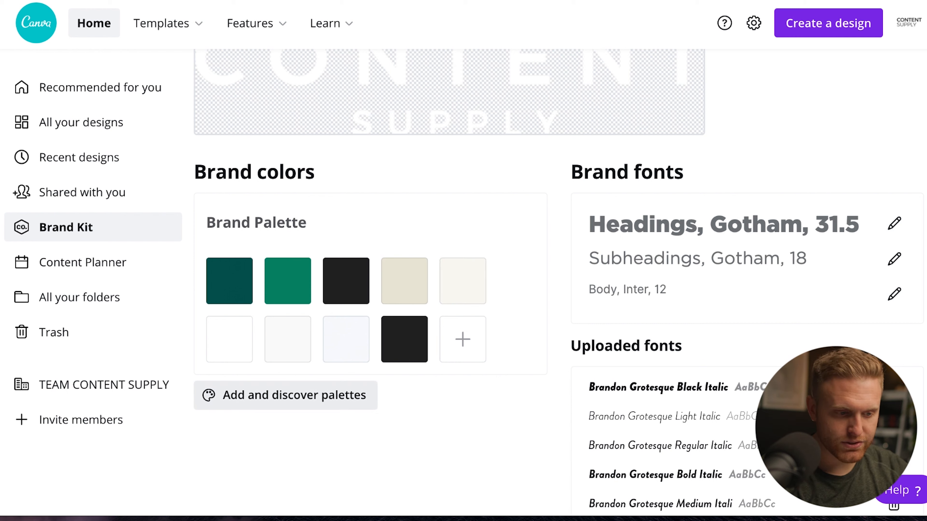
pyautogui.click(463, 339)
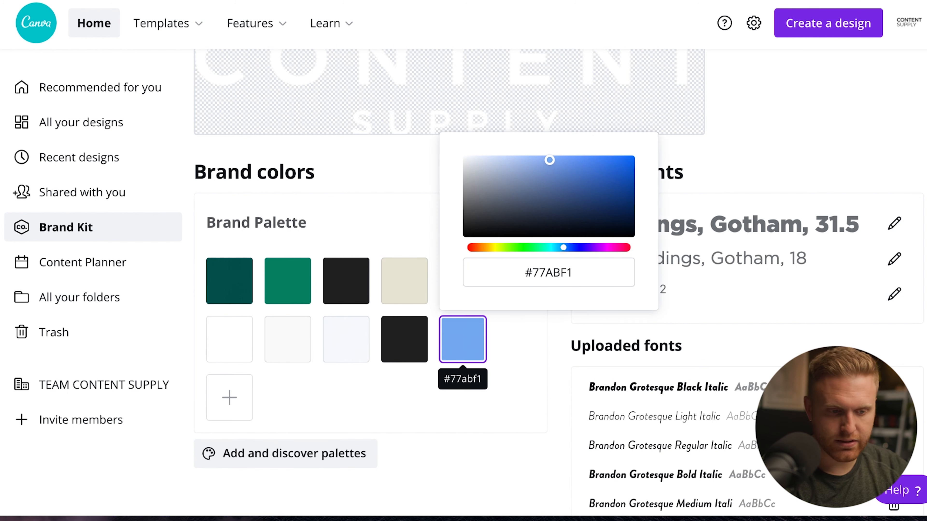
pyautogui.moveTo(550, 160); pyautogui.dragTo(531, 195)
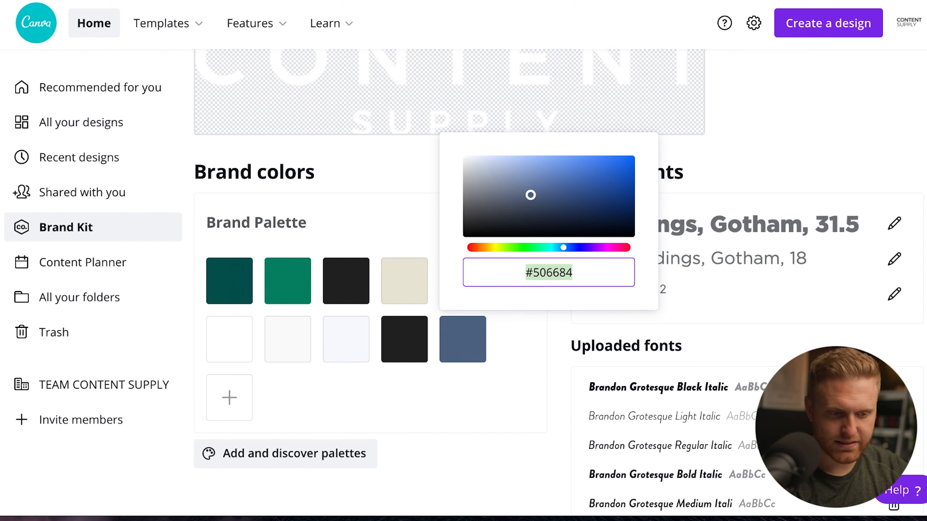
pyautogui.press('Escape')
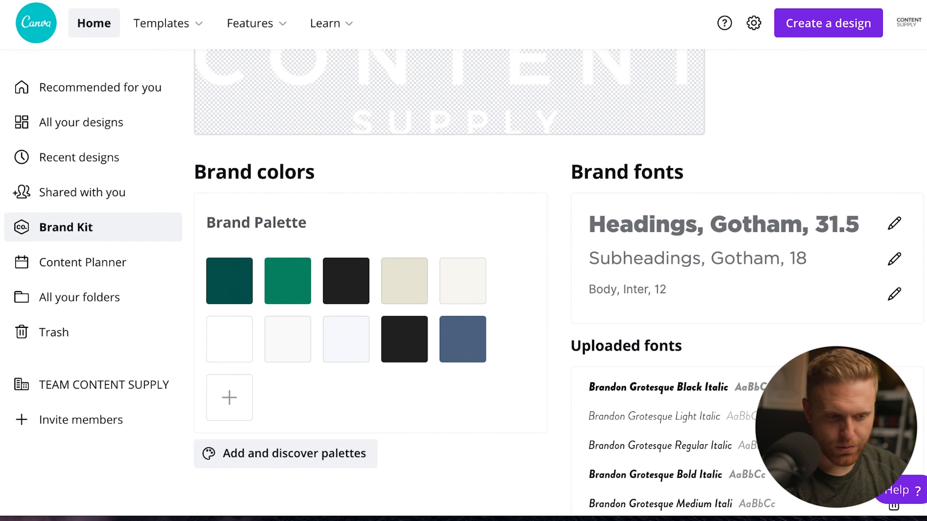
# Check the color code of the light grey Brand Palette swatch and look back over the brand logos.
pyautogui.moveTo(287, 339)
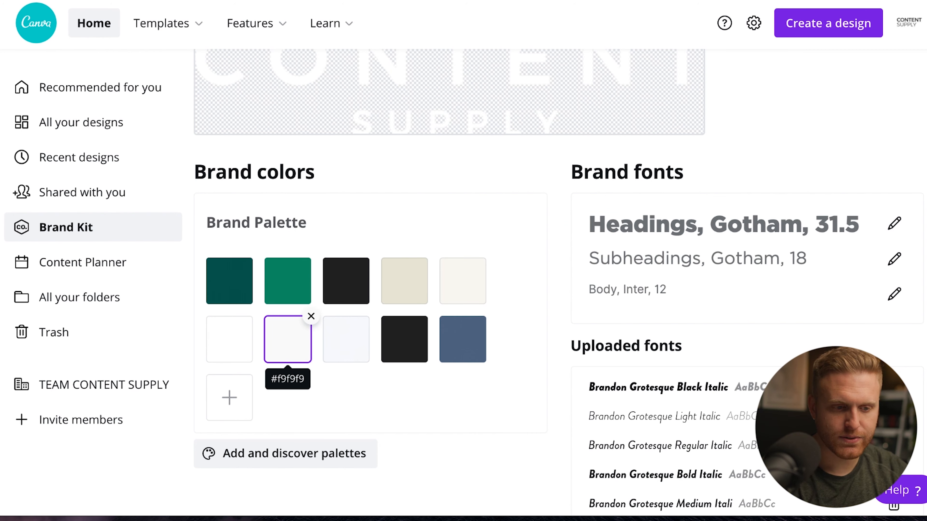
pyautogui.scroll(5, 449, 255)
pyautogui.scroll(4, 448, 255)
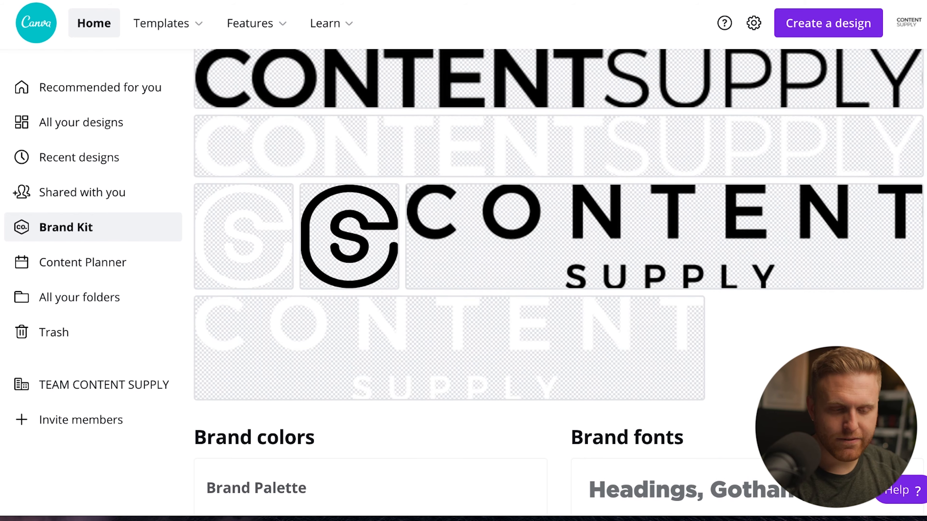
pyautogui.scroll(-8, 449, 255)
pyautogui.scroll(-1, 449, 256)
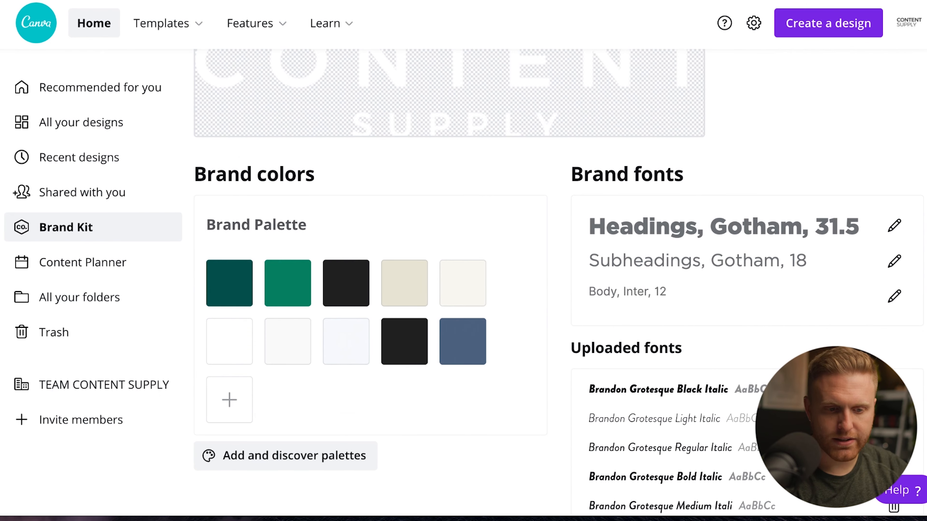
# Go through the uploaded fonts and open the font upload file chooser, closing it without choosing a file.
pyautogui.scroll(-13, 449, 256)
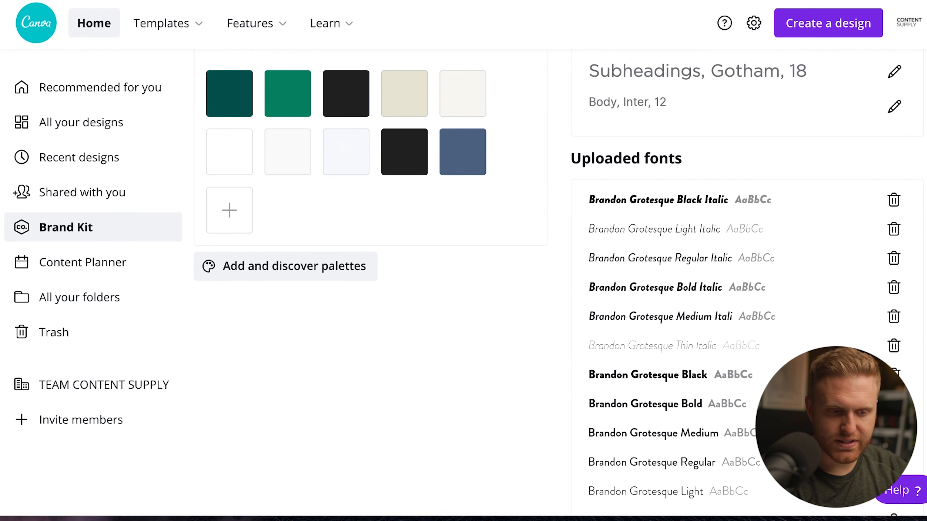
pyautogui.scroll(-8, 448, 255)
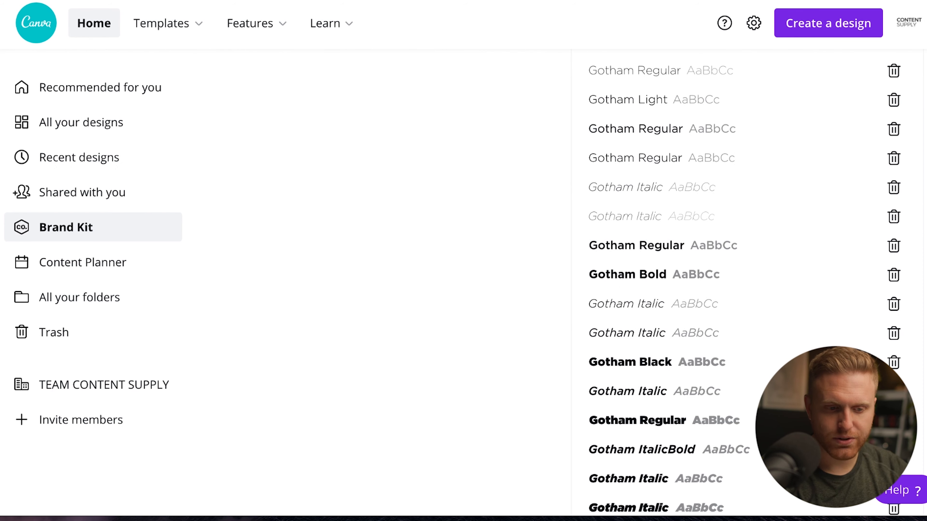
pyautogui.scroll(-20, 729, 256)
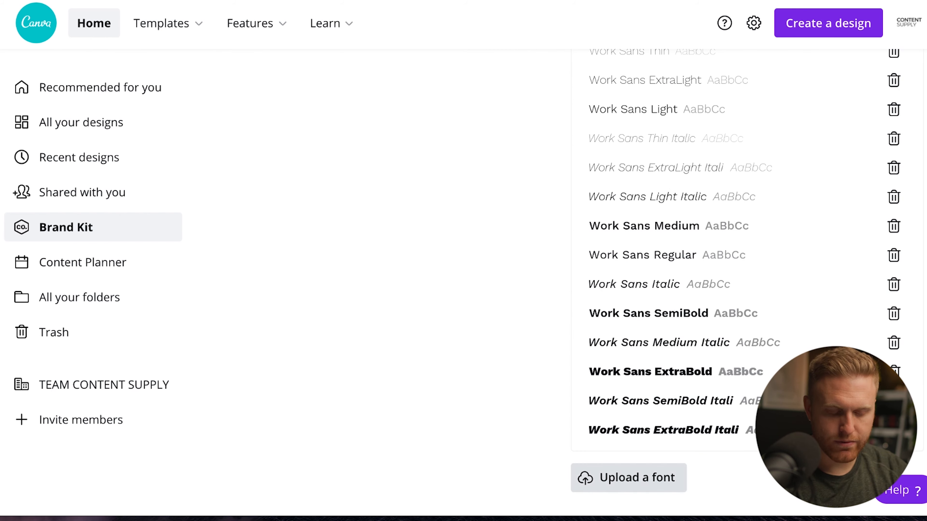
pyautogui.click(628, 477)
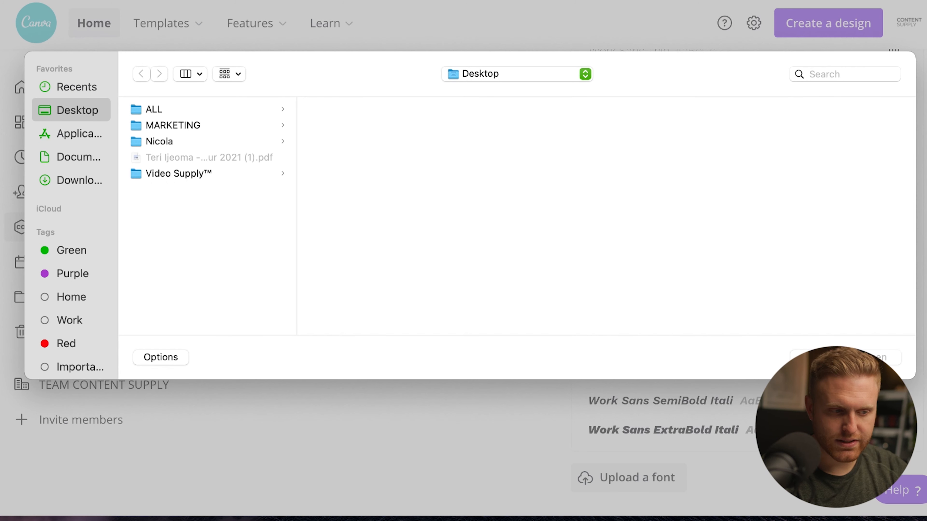
pyautogui.press('Escape')
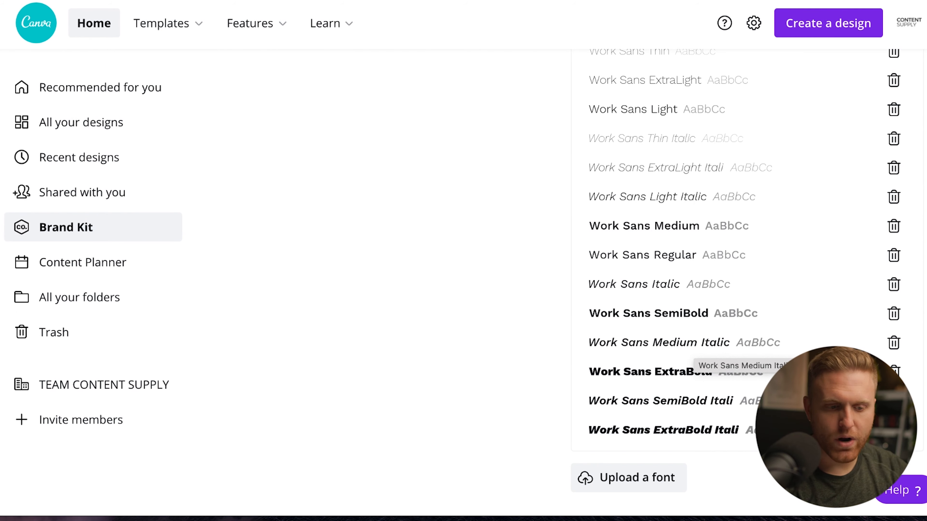
# Look over the uploaded fonts again and open the Headings style of the brand fonts for editing.
pyautogui.scroll(3, 693, 347)
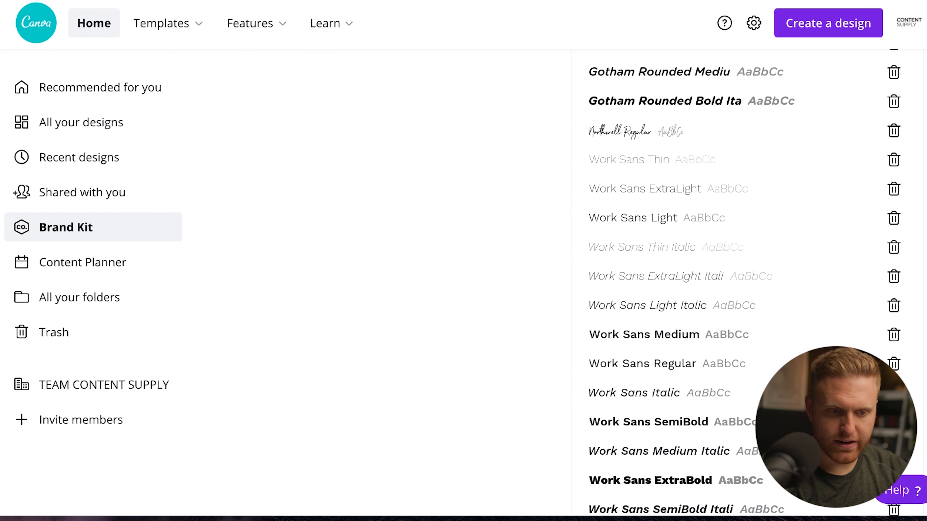
pyautogui.scroll(-2, 744, 277)
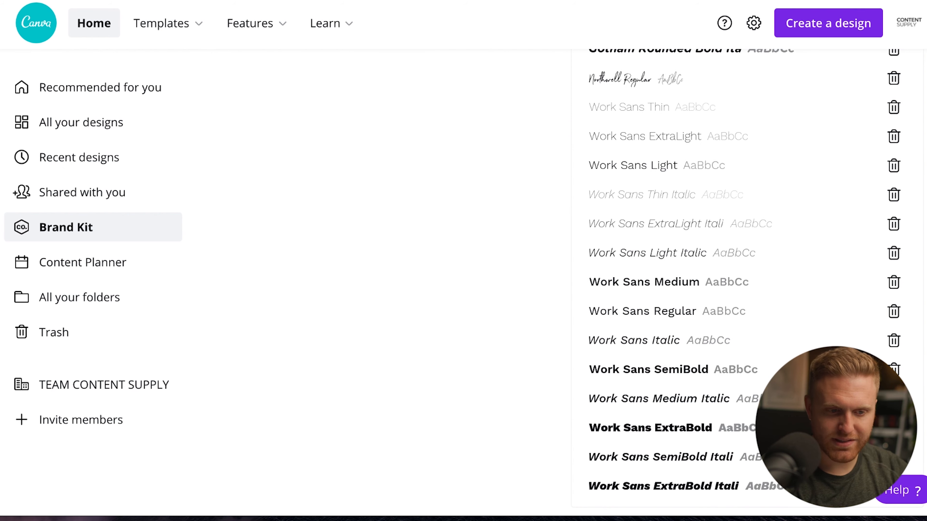
pyautogui.scroll(-2, 744, 277)
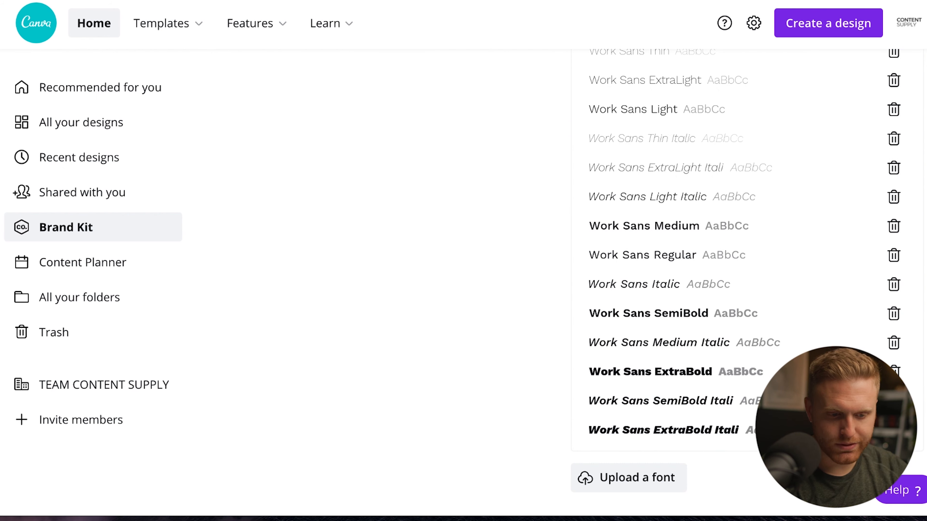
pyautogui.scroll(20, 745, 255)
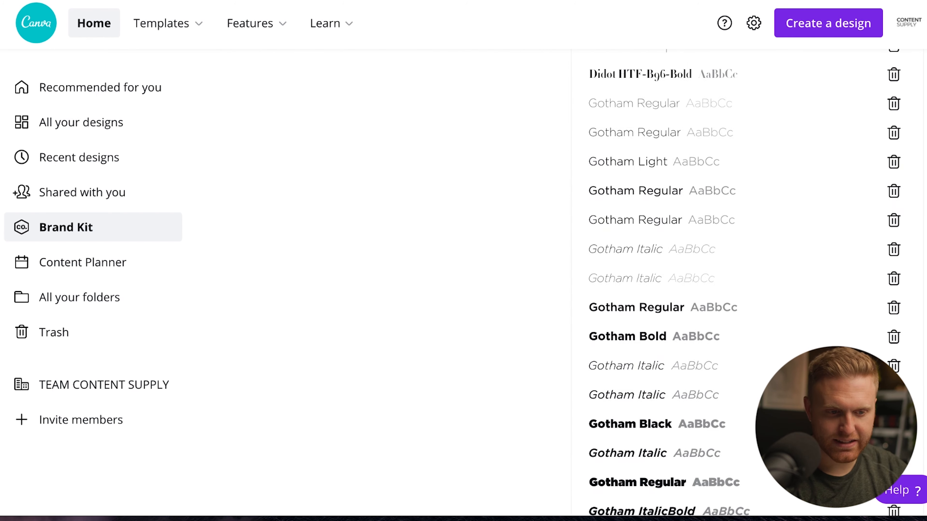
pyautogui.scroll(15, 745, 255)
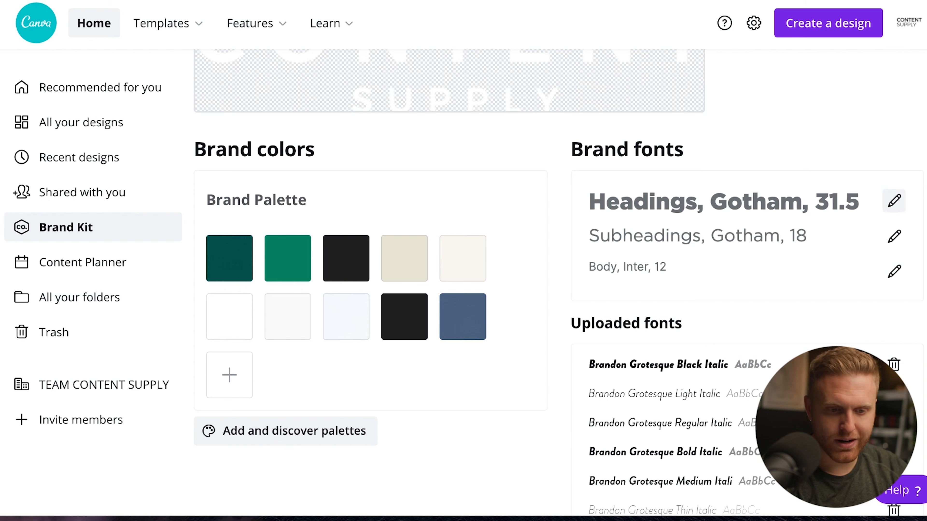
pyautogui.click(894, 200)
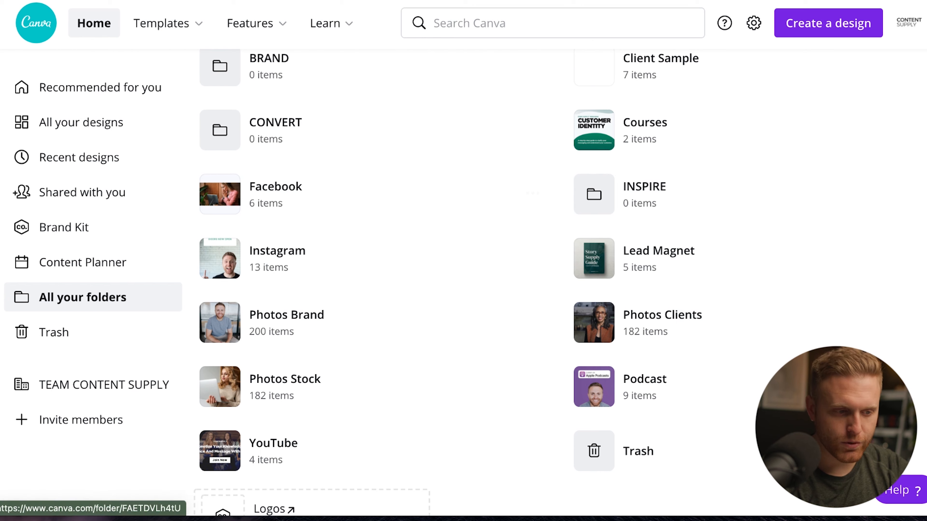
# Examine how the folders are organized in the All your folders overview, from the default folders to the custom ones.
pyautogui.scroll(2, 365, 234)
pyautogui.scroll(3, 365, 182)
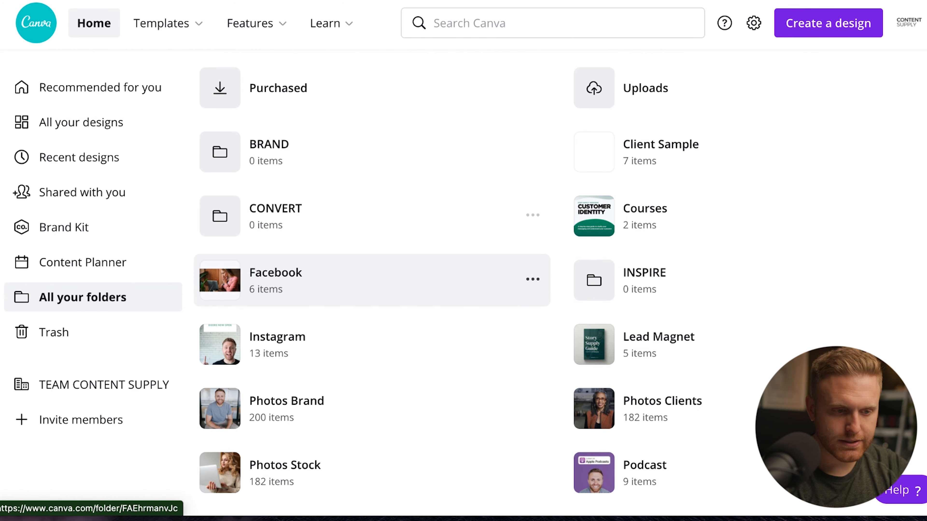
pyautogui.scroll(-1, 365, 182)
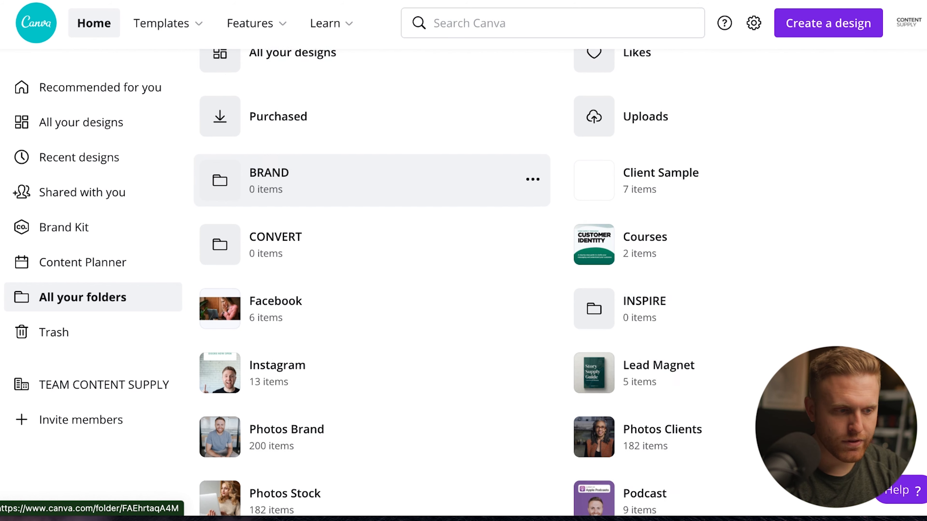
pyautogui.scroll(2, 365, 179)
pyautogui.scroll(-2, 365, 179)
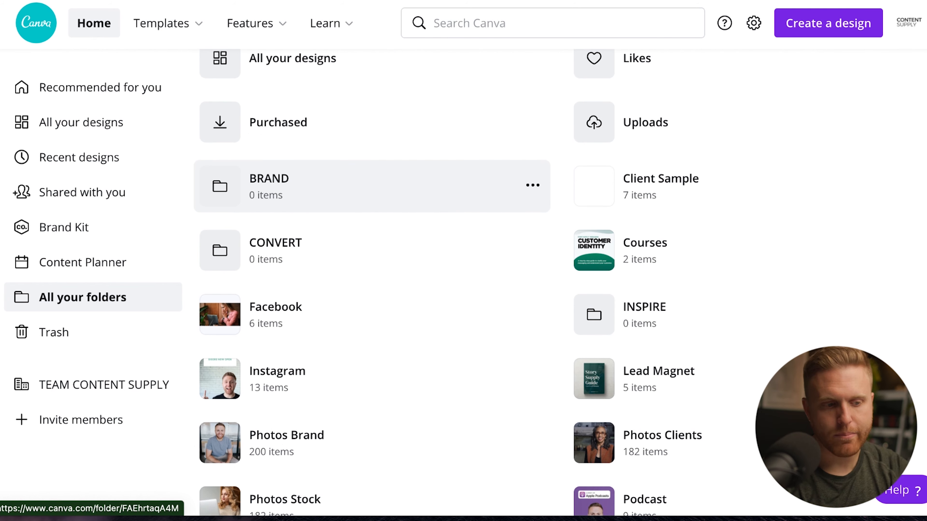
pyautogui.scroll(-1, 365, 179)
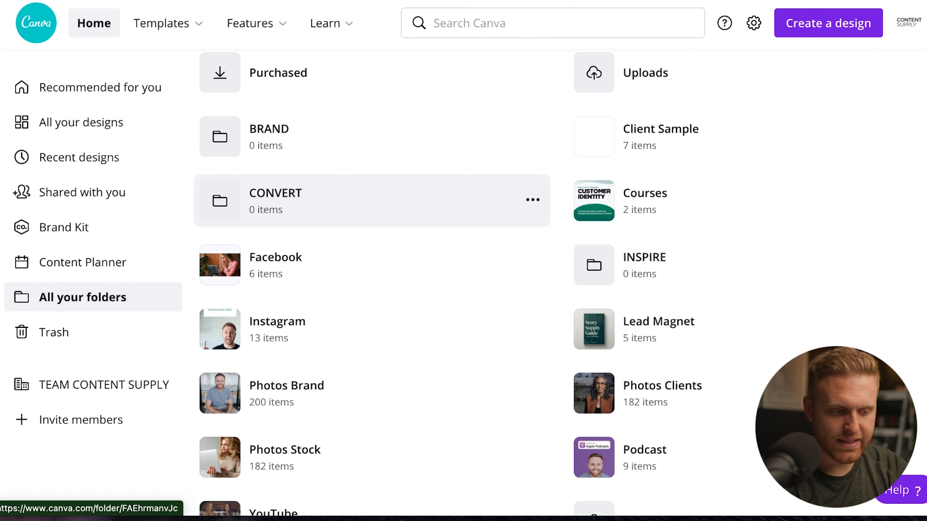
pyautogui.scroll(-3, 372, 292)
pyautogui.scroll(5, 372, 292)
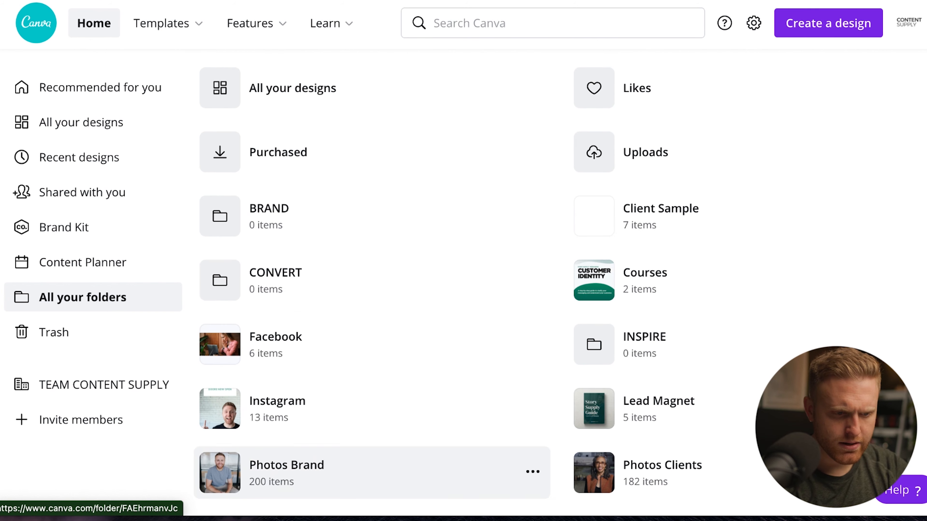
pyautogui.scroll(1, 372, 289)
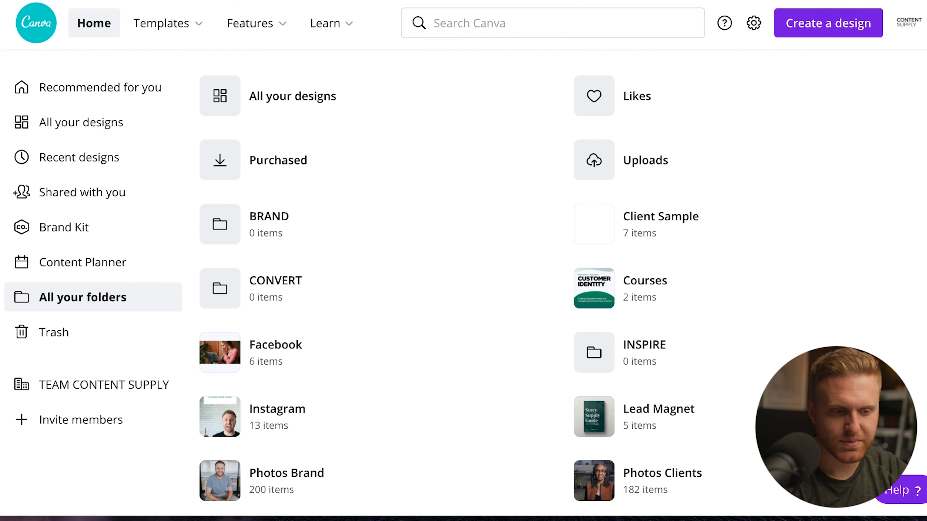
pyautogui.scroll(-3, 365, 288)
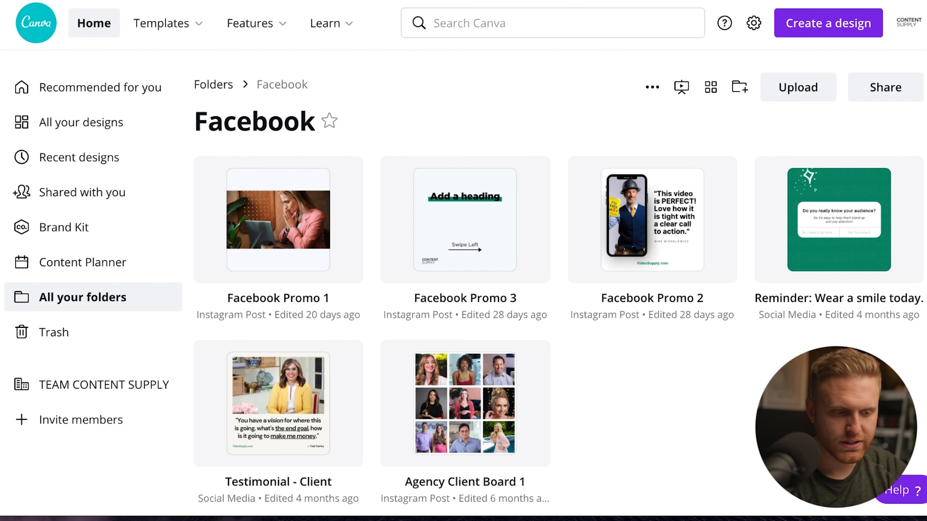
# Look through the designs in the Facebook folder and return to the overview of all folders.
pyautogui.scroll(-2, 558, 292)
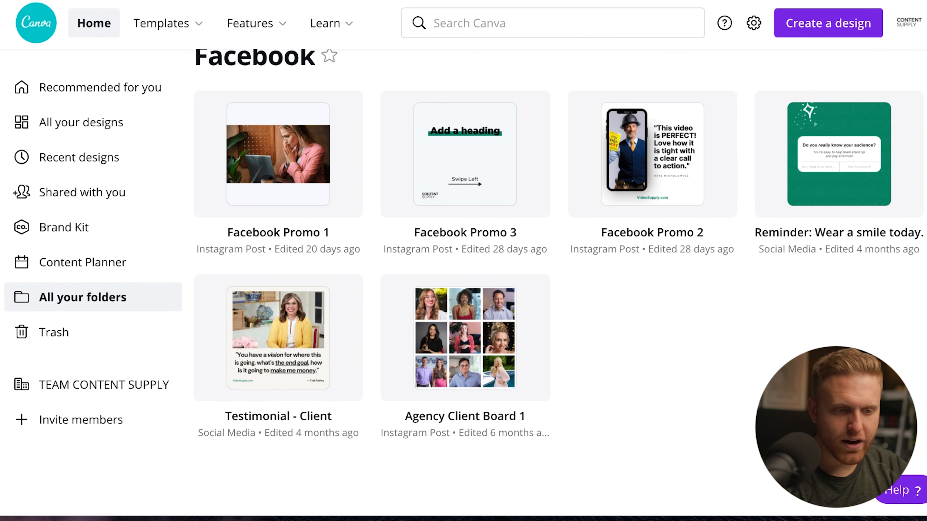
pyautogui.scroll(2, 465, 154)
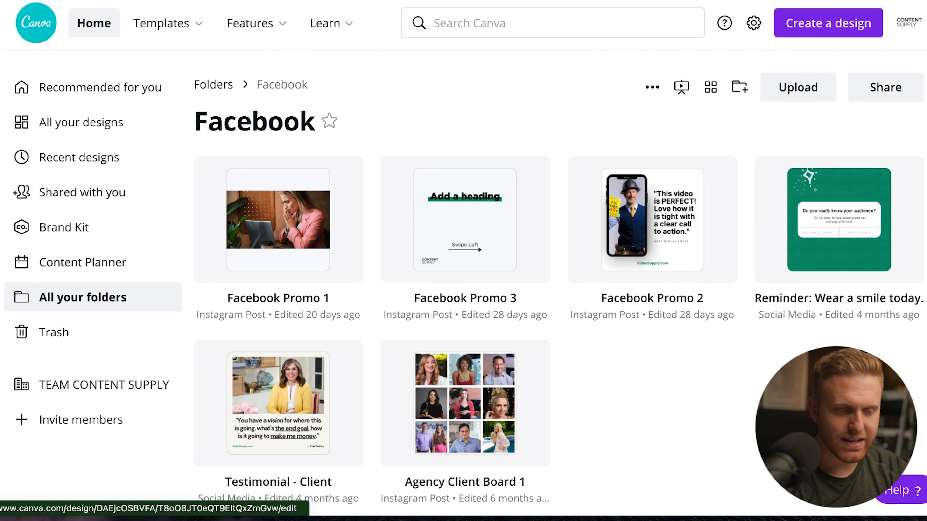
pyautogui.hotkey('alt', 'Left')
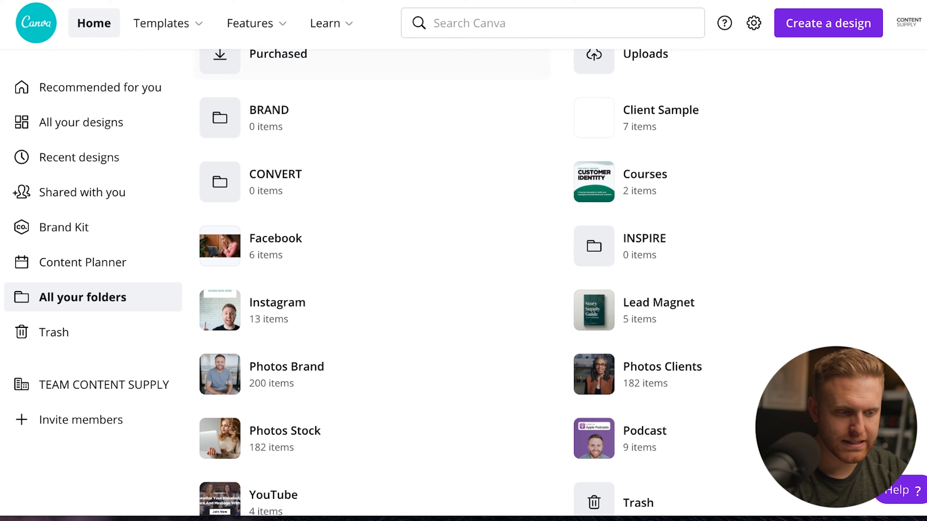
pyautogui.scroll(-3, 365, 91)
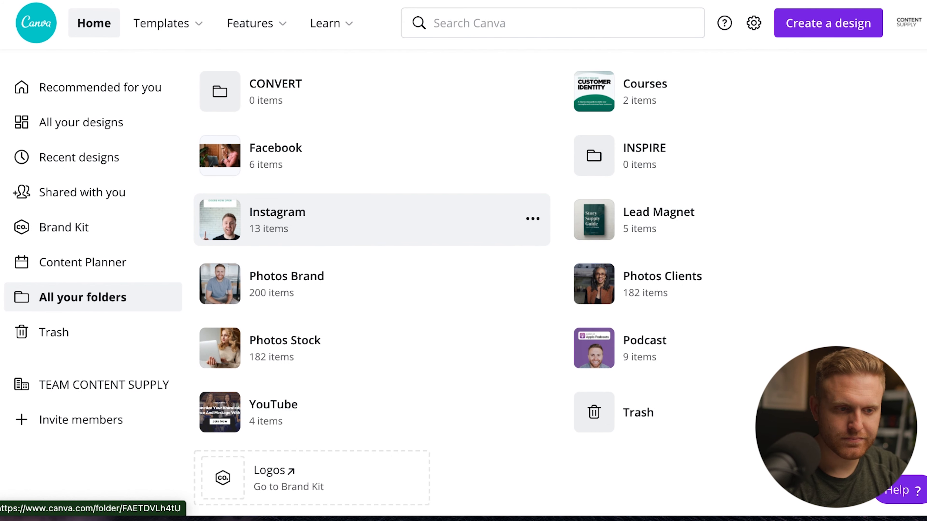
# Open the Instagram folder and look through all of its designs.
pyautogui.hotkey('alt', 'Right')
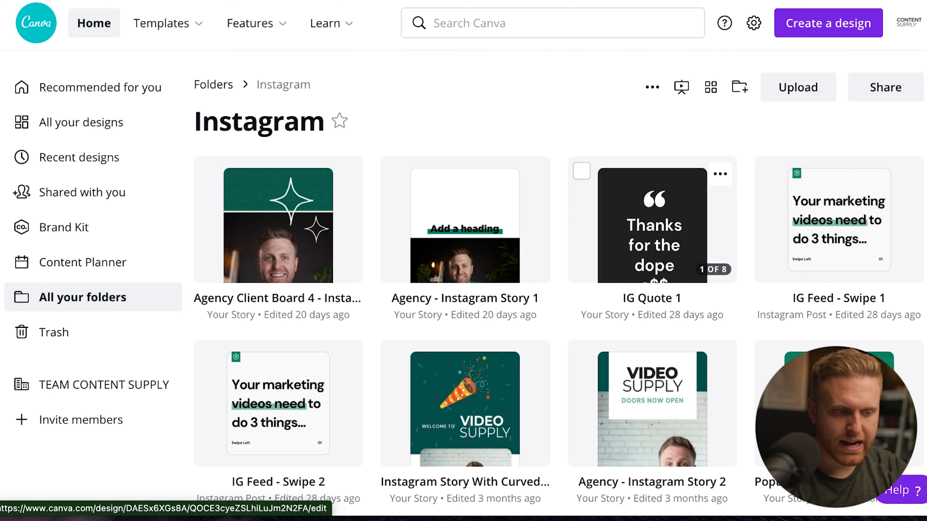
pyautogui.scroll(-2, 462, 283)
pyautogui.scroll(-7, 462, 283)
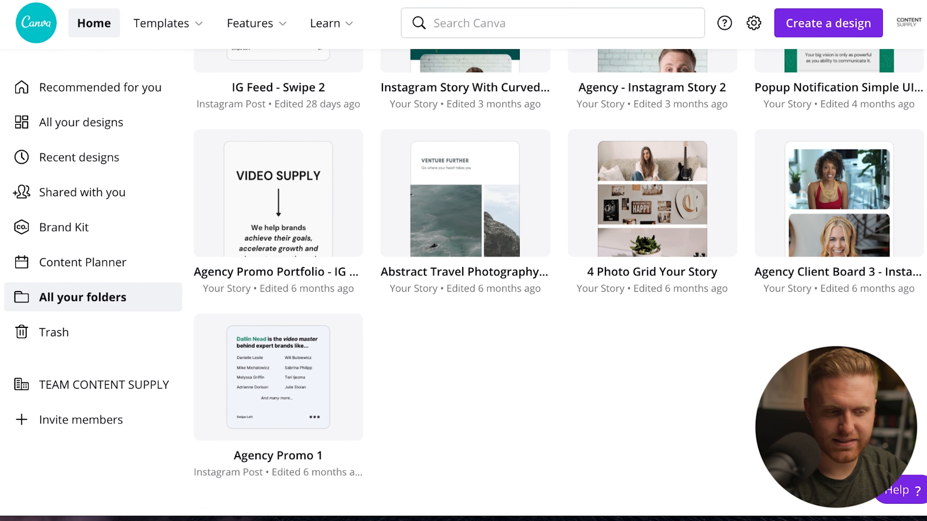
pyautogui.scroll(9, 839, 219)
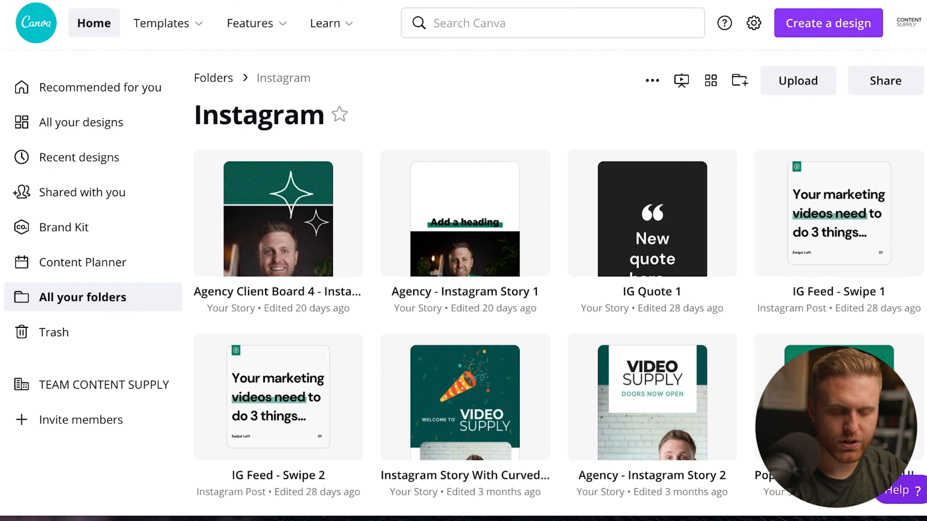
# Start creating a design and search the available design types for "link" and for "video".
pyautogui.click(828, 23)
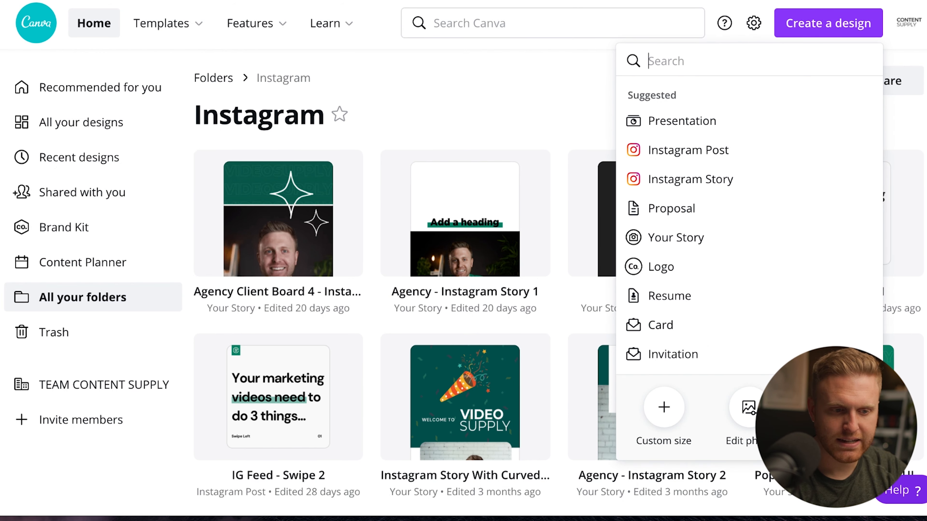
pyautogui.write('link')
pyautogui.hotkey('ctrl', 'a')
pyautogui.write('video')
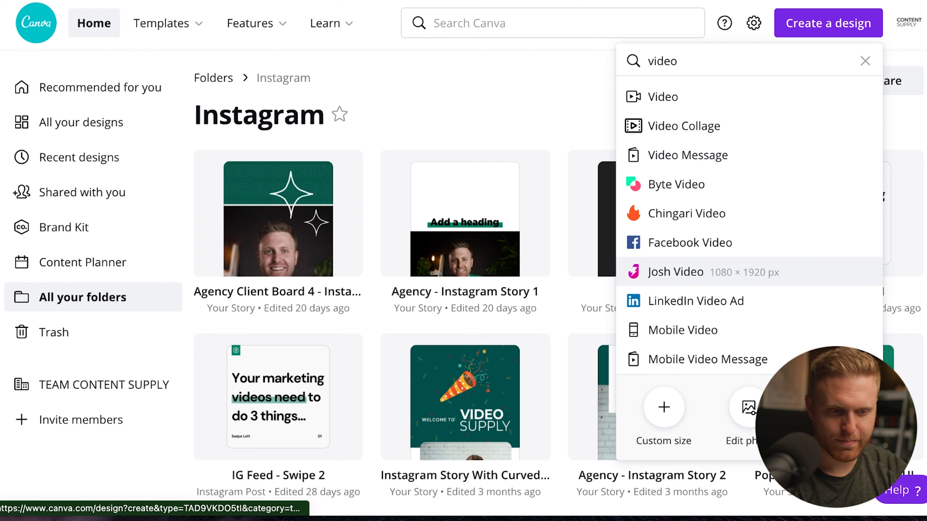
# Go through the video design types, clear the search and look over the suggested design types.
pyautogui.press('Up')
pyautogui.press('Up')
pyautogui.press('Up')
pyautogui.press('Up')
pyautogui.press('Up')
pyautogui.press('Up')
pyautogui.press('Up')
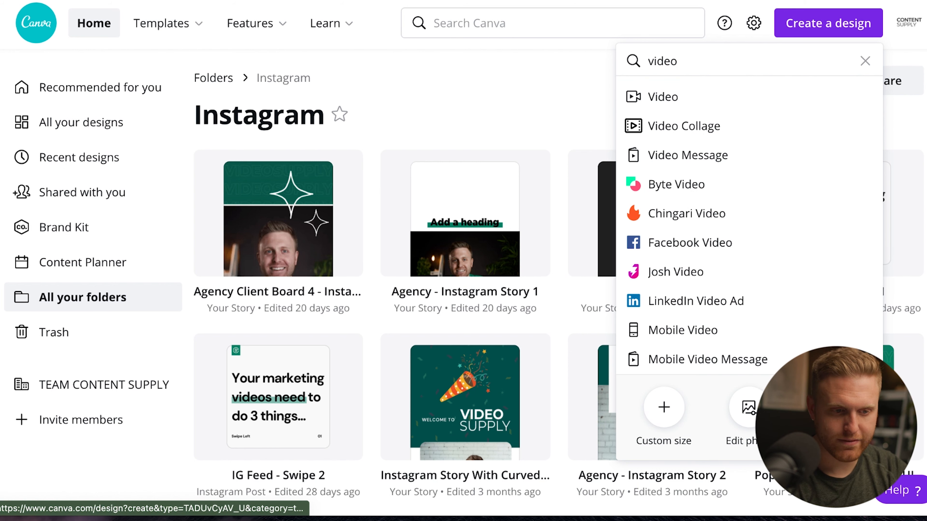
pyautogui.press('BackSpace')
pyautogui.press('Down')
pyautogui.press('Down')
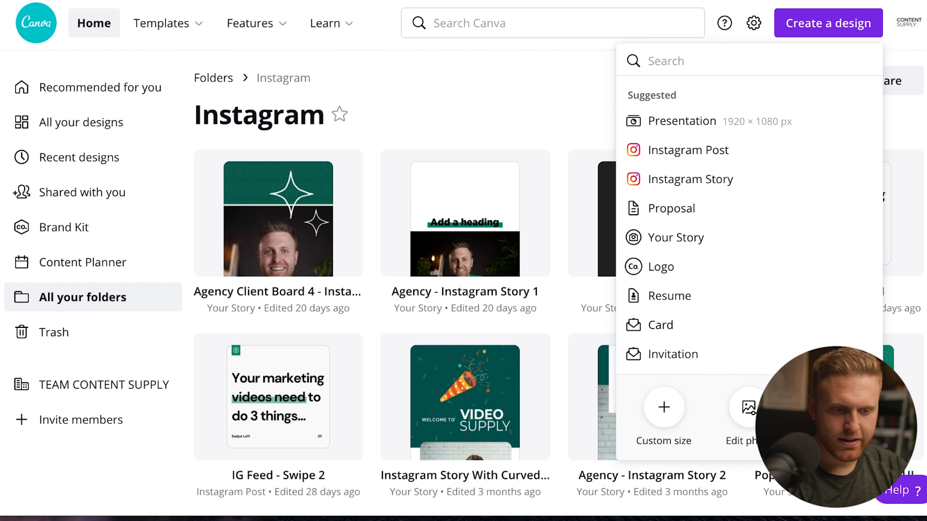
pyautogui.press('Down')
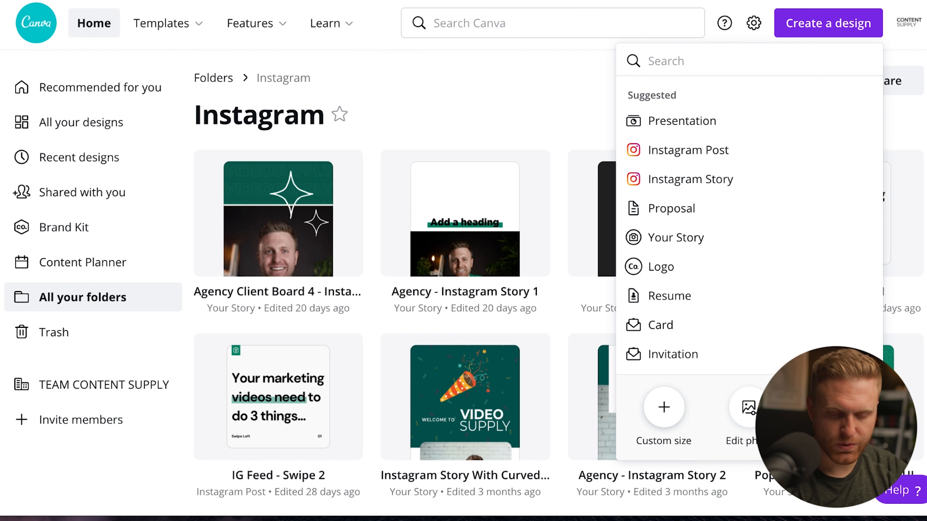
# Check the custom size options and measurement units for a new design, closing them without creating one.
pyautogui.click(663, 407)
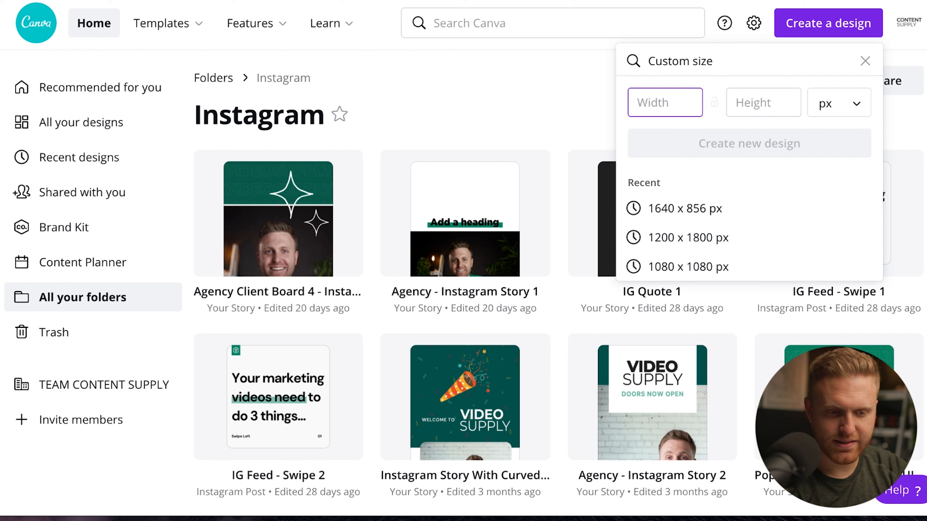
pyautogui.click(839, 104)
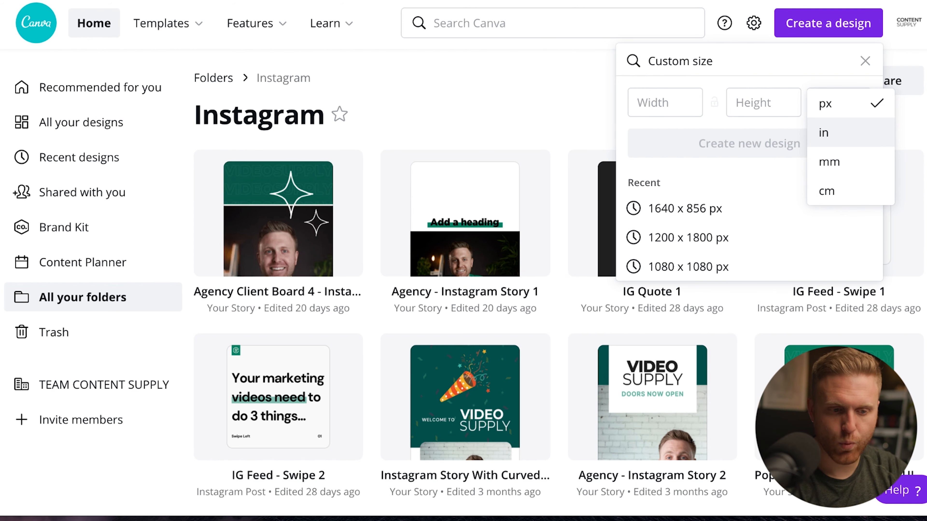
pyautogui.press('Escape')
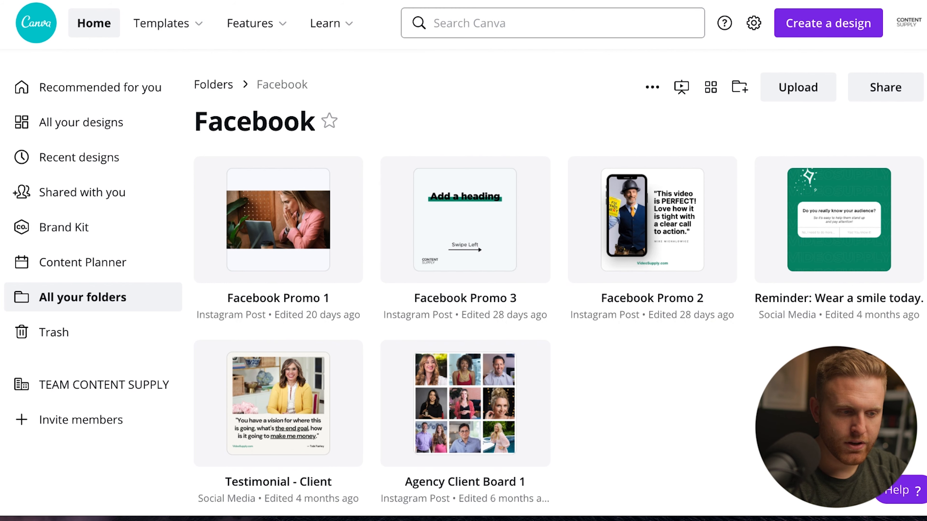
# Return to the folders overview, look through the Instagram folder again and open the Agency - Instagram Story 2 design.
pyautogui.press('super+[')
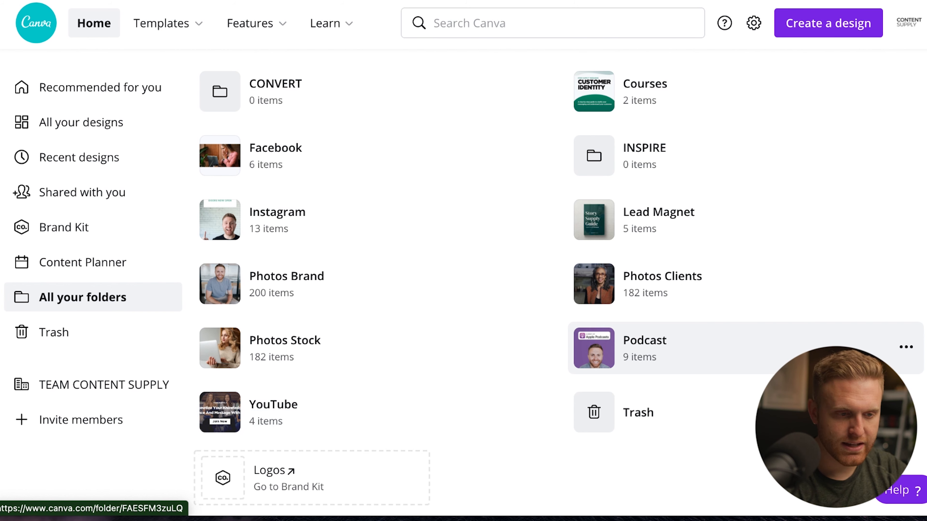
pyautogui.scroll(1, 372, 347)
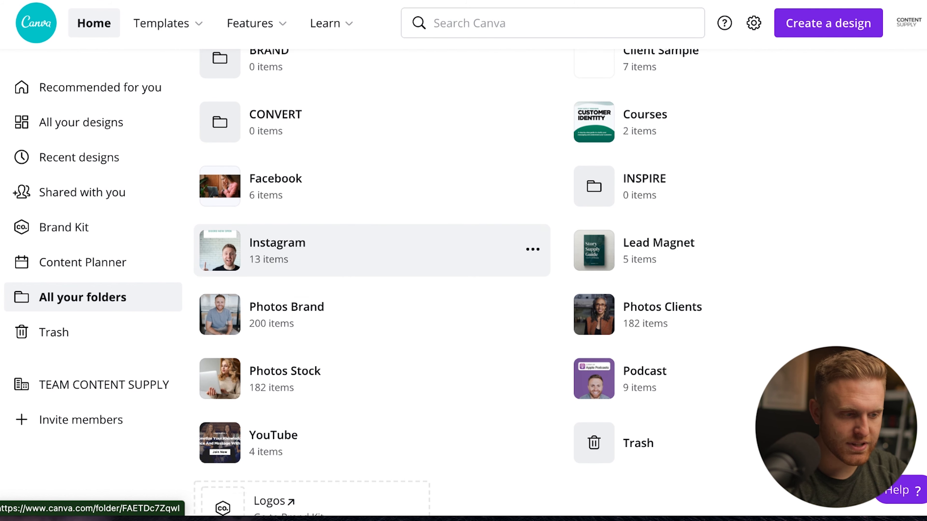
pyautogui.click(364, 250)
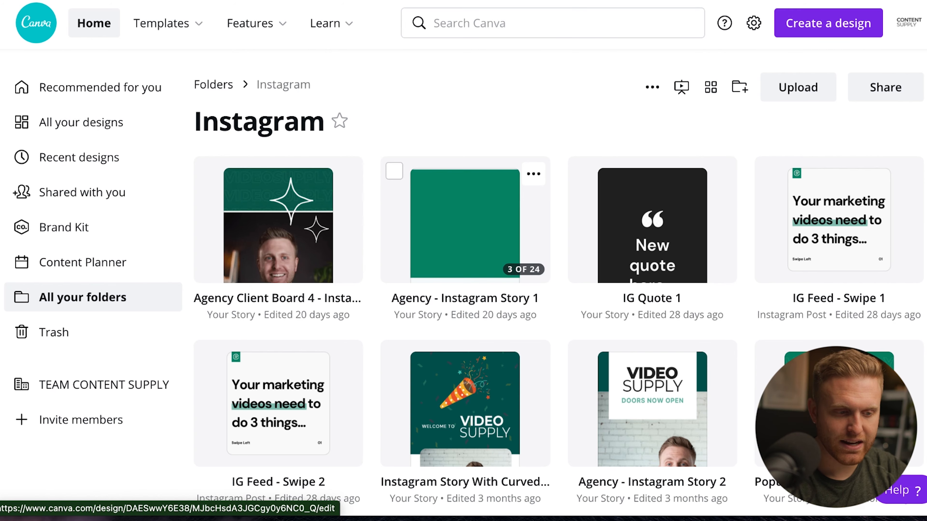
pyautogui.scroll(-7, 465, 274)
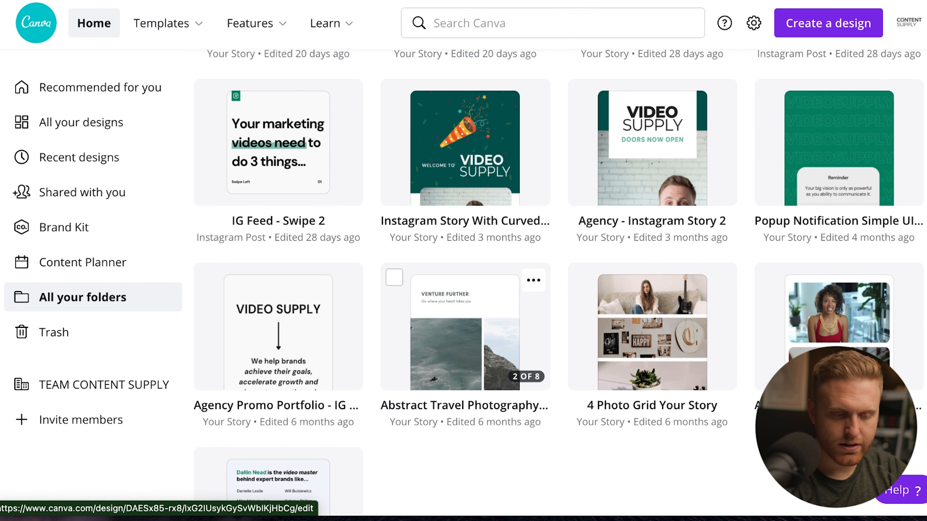
pyautogui.scroll(1, 465, 274)
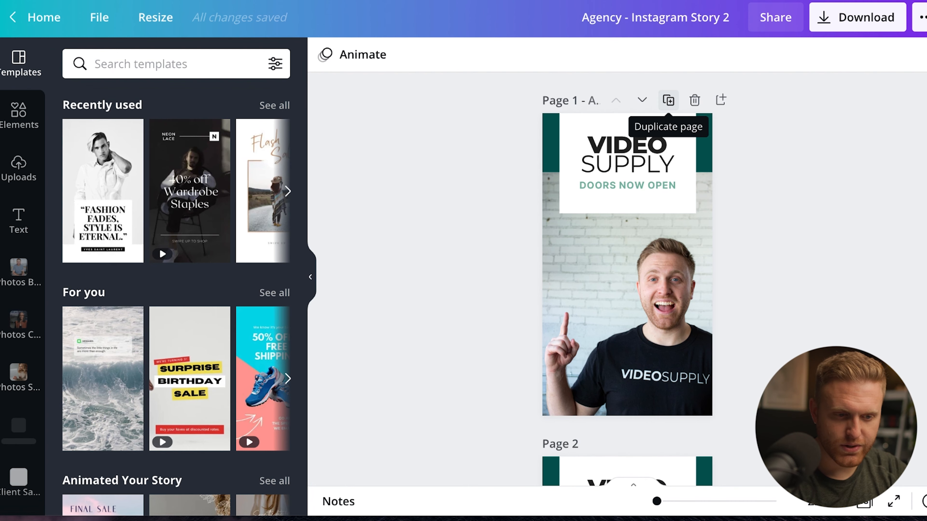
# Duplicate page 1 of the story design and delete all elements from the original page.
pyautogui.click(668, 99)
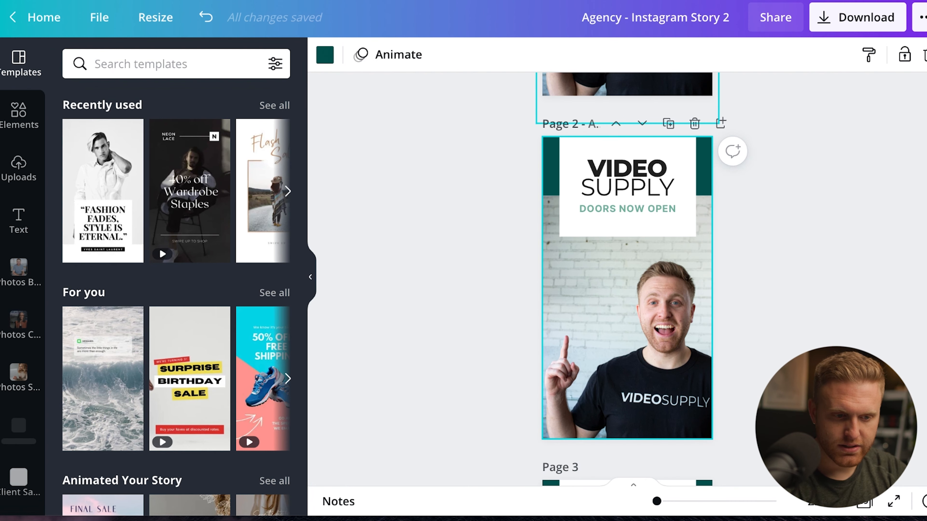
pyautogui.scroll(5, 668, 110)
pyautogui.moveTo(528, 139); pyautogui.dragTo(762, 401)
pyautogui.press('Delete')
pyautogui.click(627, 265)
pyautogui.press('Delete')
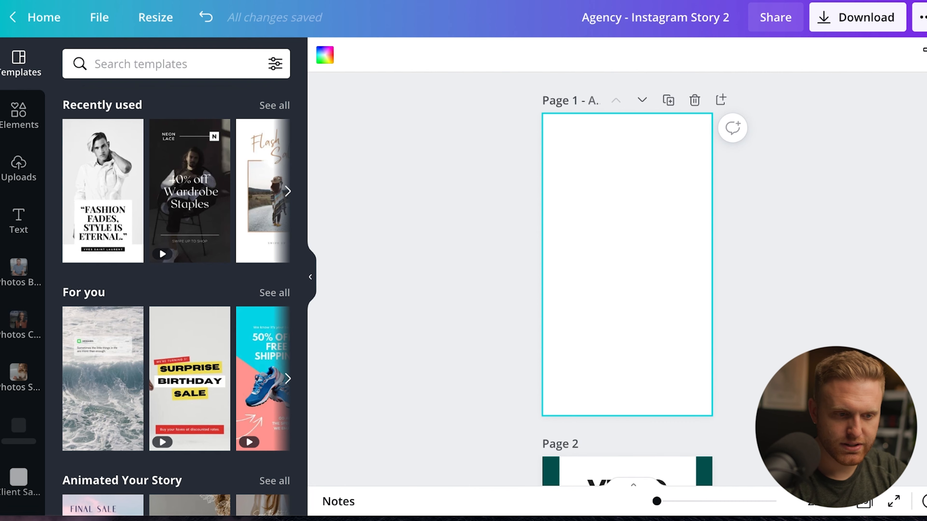
# Look over the story's pages and fill the blank page 1 with the recently used "Fashion fades, style is eternal" template.
pyautogui.scroll(-10, 627, 280)
pyautogui.scroll(10, 626, 280)
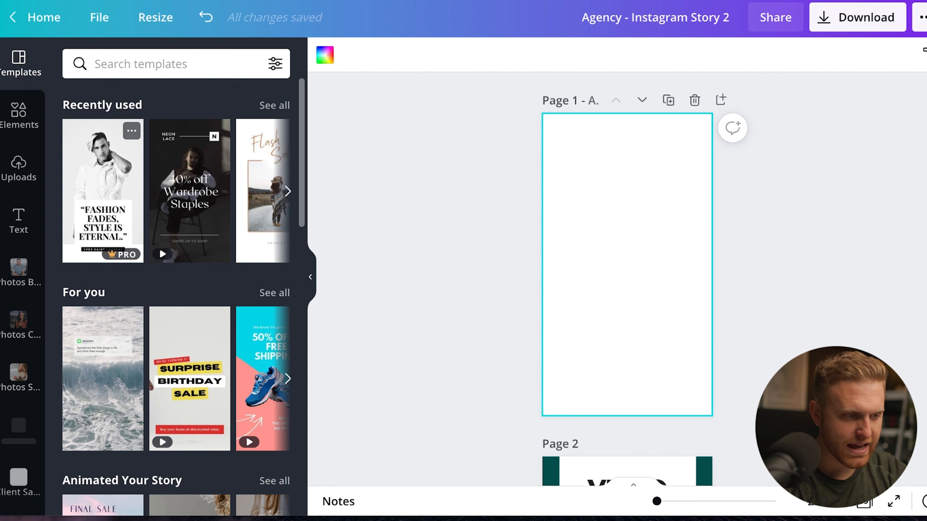
pyautogui.click(103, 175)
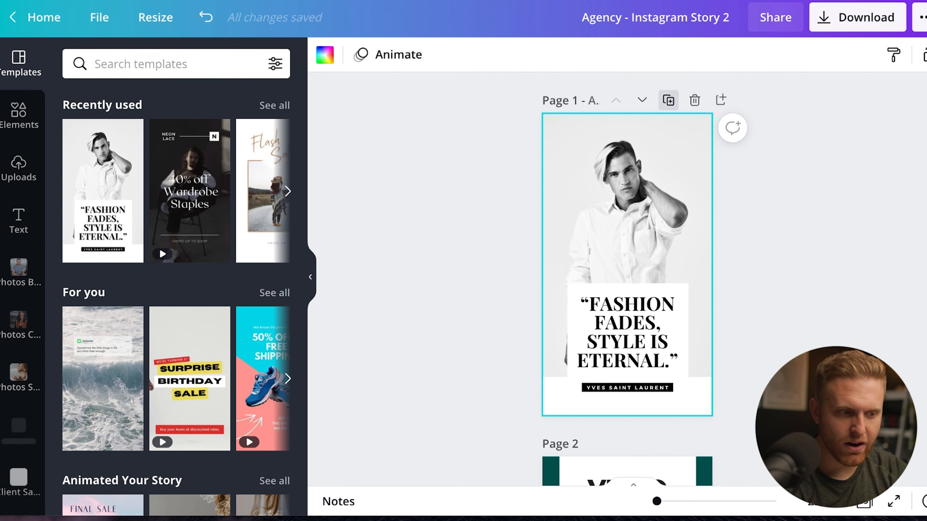
# Duplicate the "Fashion fades" quote page and empty the original page 1.
pyautogui.click(668, 100)
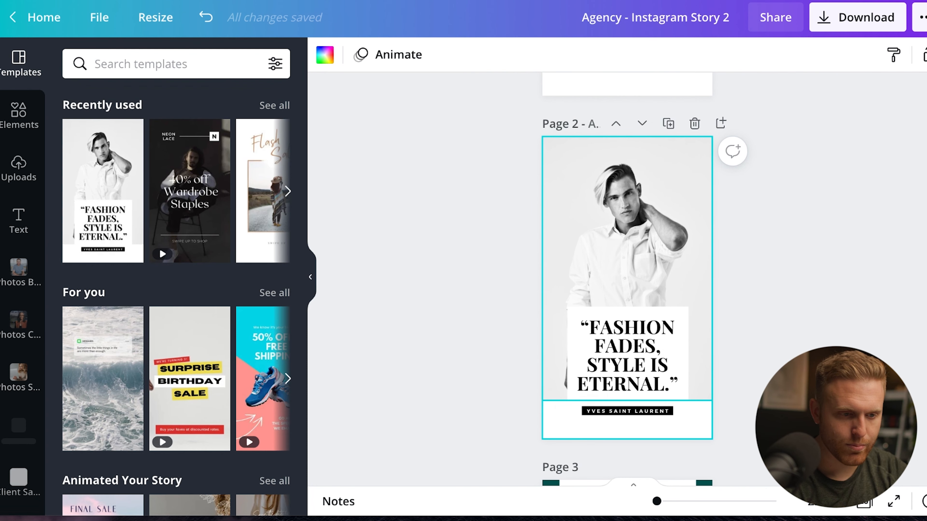
pyautogui.scroll(5, 627, 256)
pyautogui.moveTo(464, 160); pyautogui.dragTo(752, 393)
pyautogui.press('Delete')
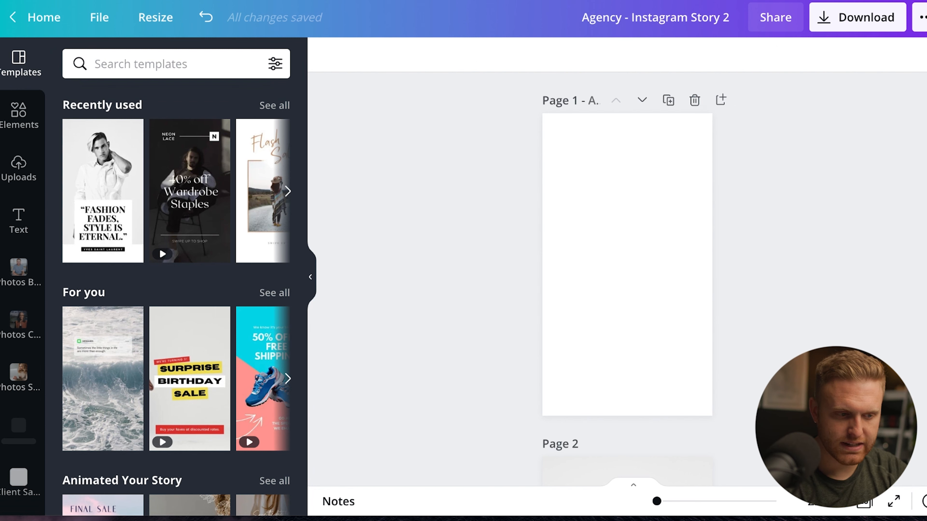
# Fill the blank page 1 with the recently used backpacker photo template and browse the other story templates.
pyautogui.hscroll(5, 185, 191)
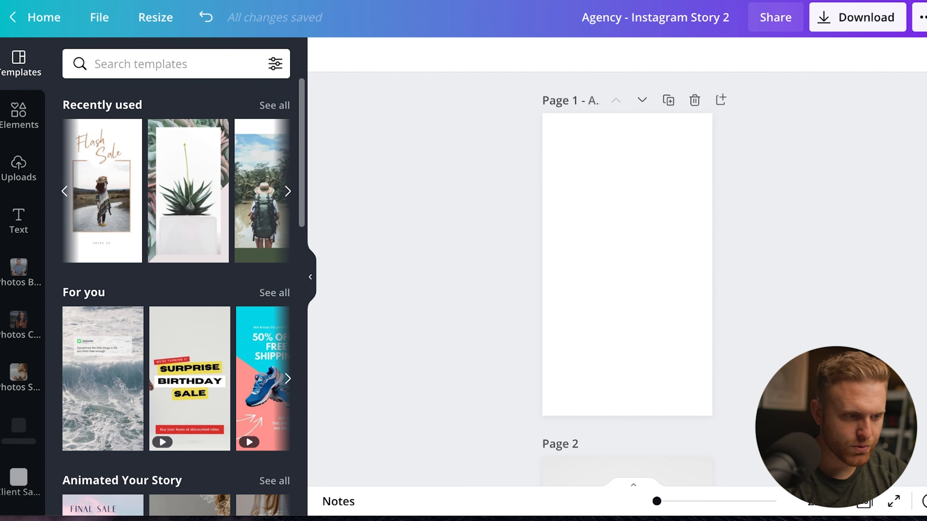
pyautogui.click(179, 190)
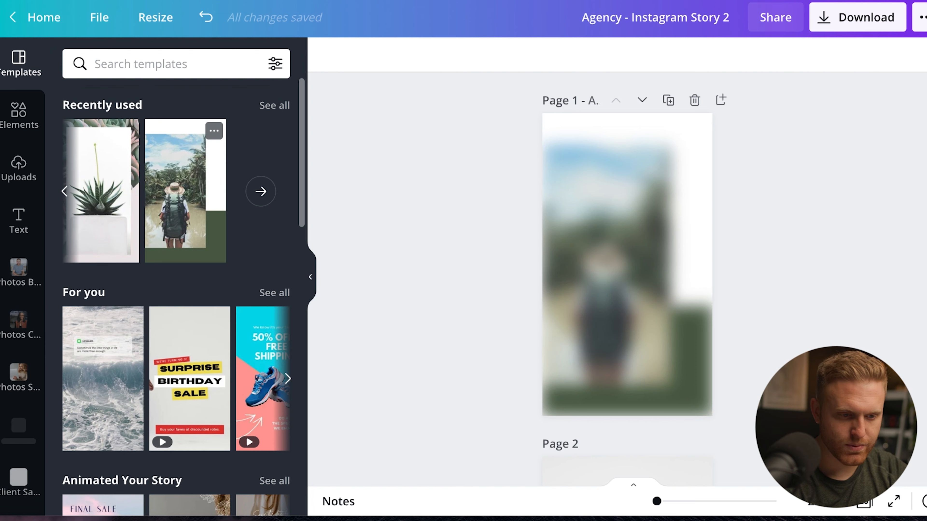
pyautogui.scroll(-4, 182, 292)
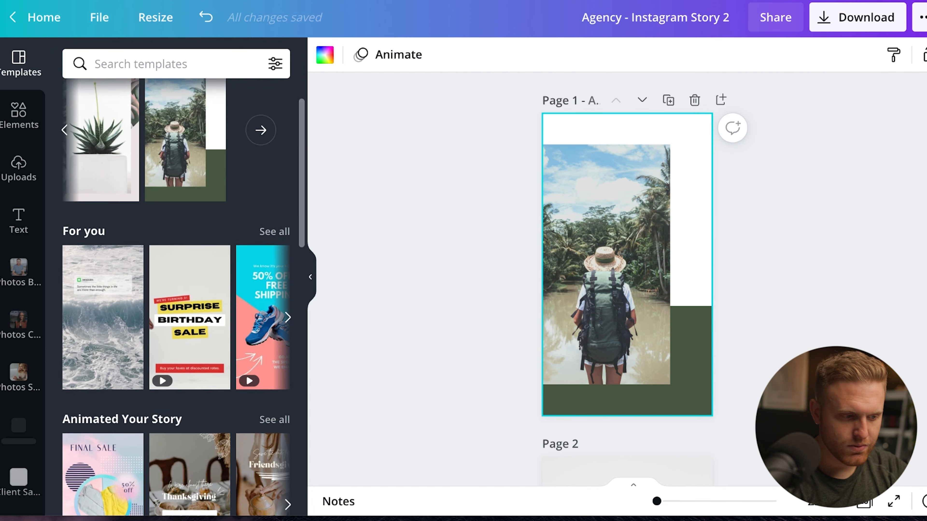
pyautogui.scroll(-9, 182, 292)
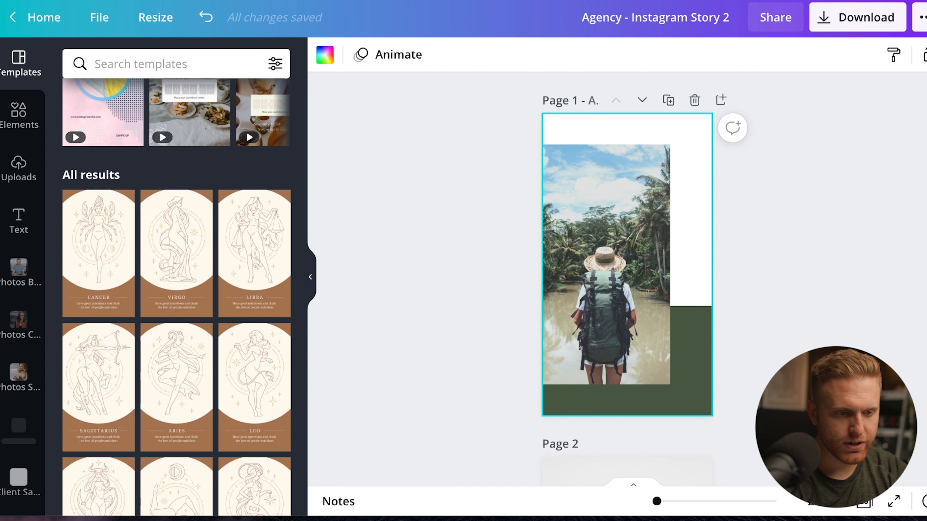
# Replace the photo on the page 2 quote design with the smiling brick-wall portrait from the Photos Brand folder.
pyautogui.scroll(-10, 626, 280)
pyautogui.scroll(3, 626, 280)
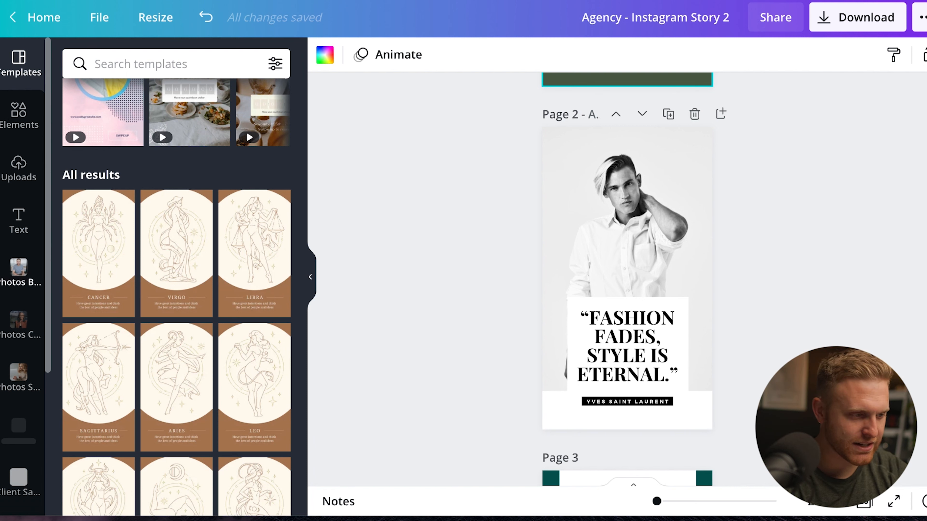
pyautogui.click(19, 272)
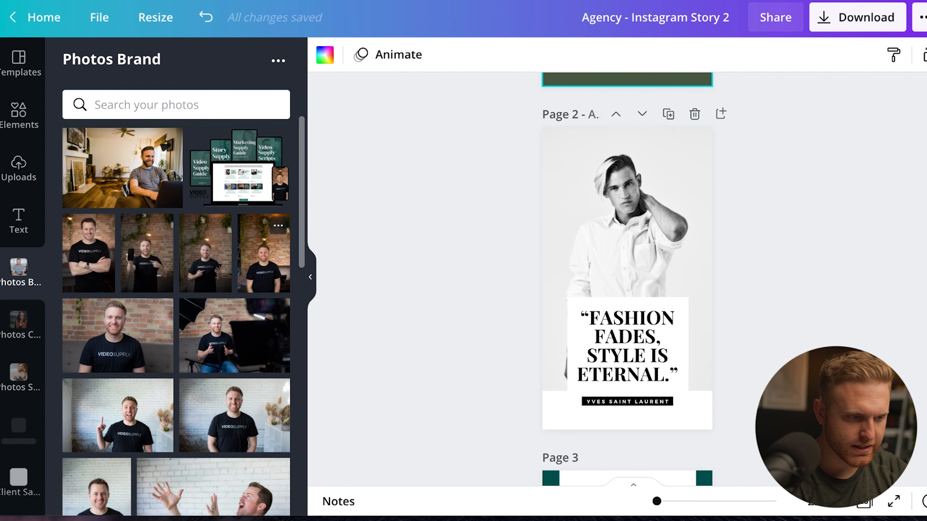
pyautogui.moveTo(264, 253); pyautogui.dragTo(627, 230)
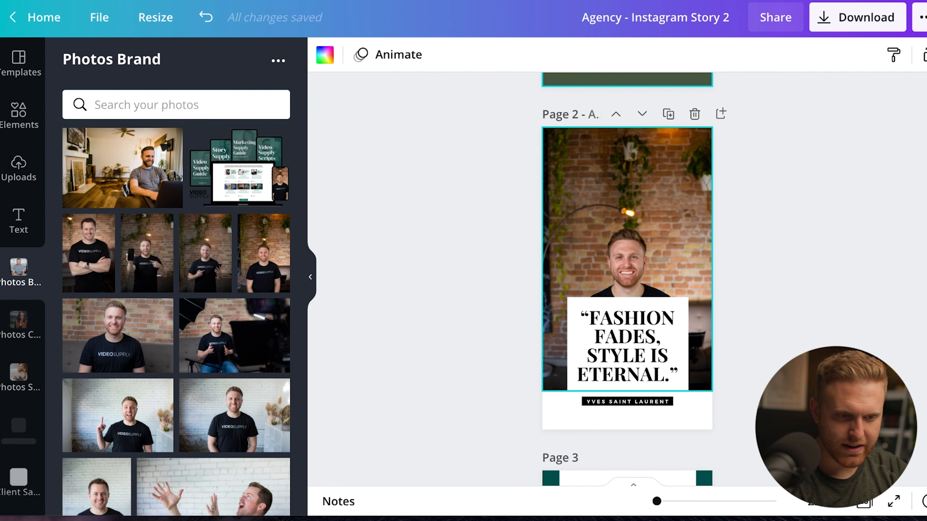
# Enlarge the portrait inside its page 2 crop and reposition it so the man is centred above the quote box.
pyautogui.doubleClick(627, 230)
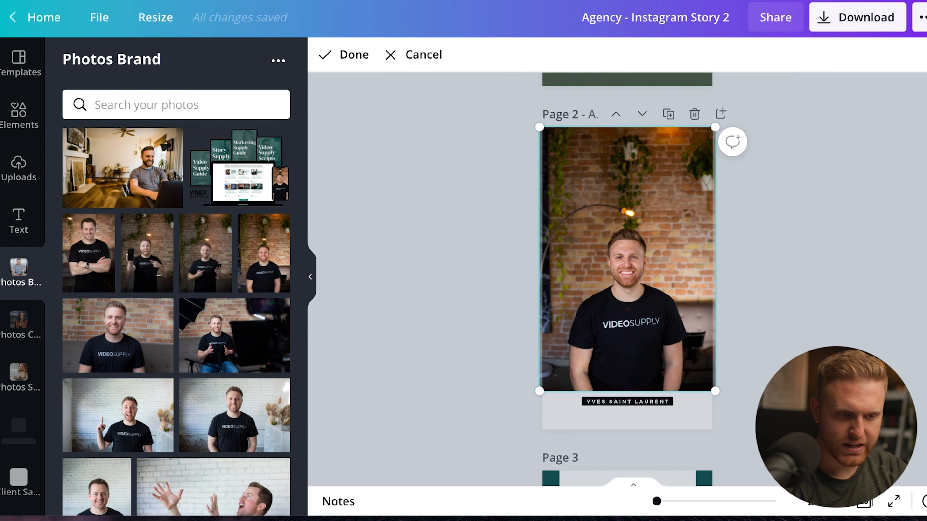
pyautogui.moveTo(539, 127); pyautogui.dragTo(492, 56)
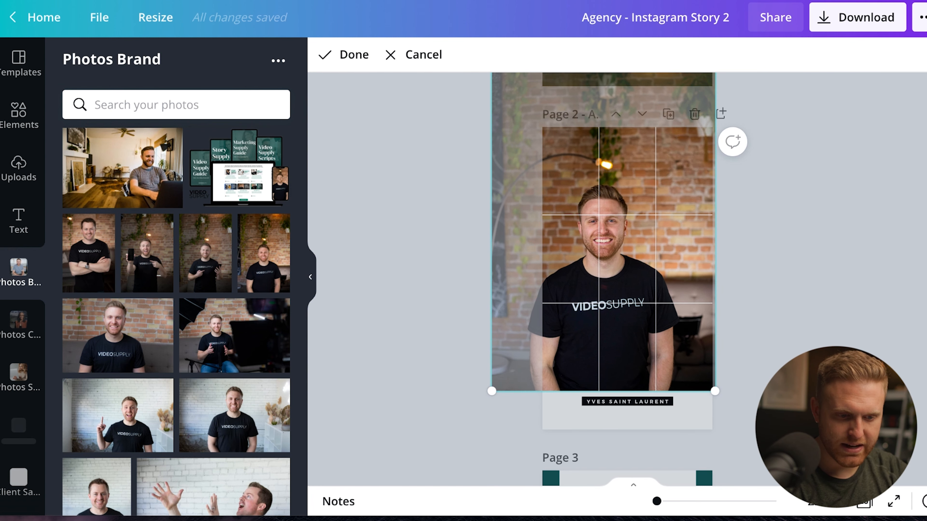
pyautogui.moveTo(714, 391); pyautogui.dragTo(752, 447)
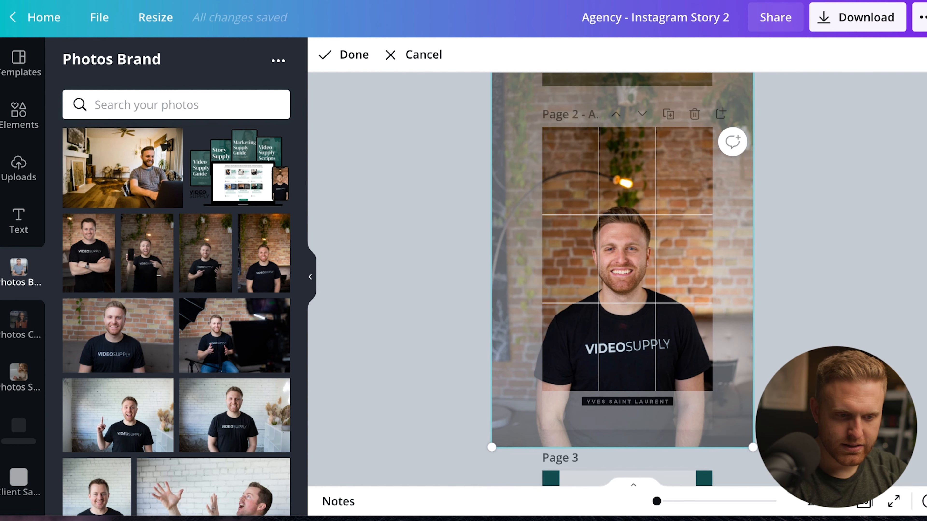
pyautogui.moveTo(627, 256); pyautogui.dragTo(632, 204)
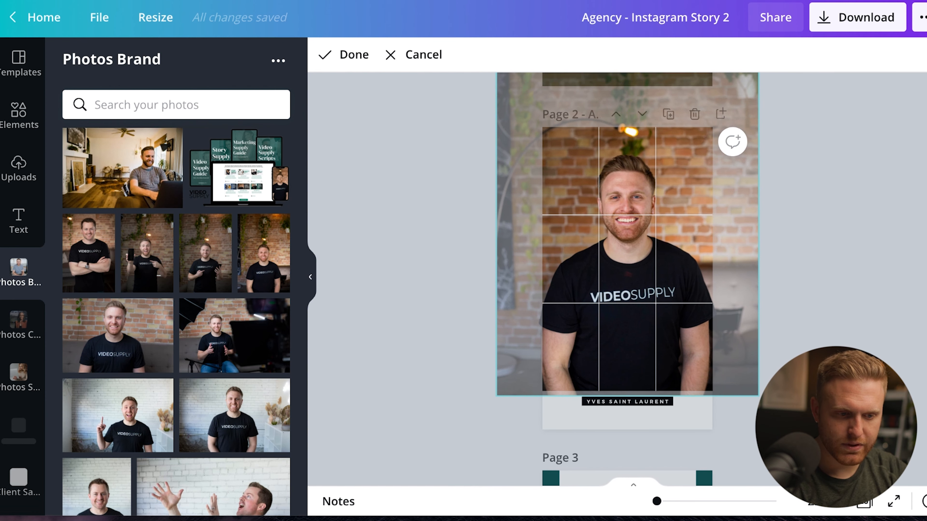
pyautogui.press('Return')
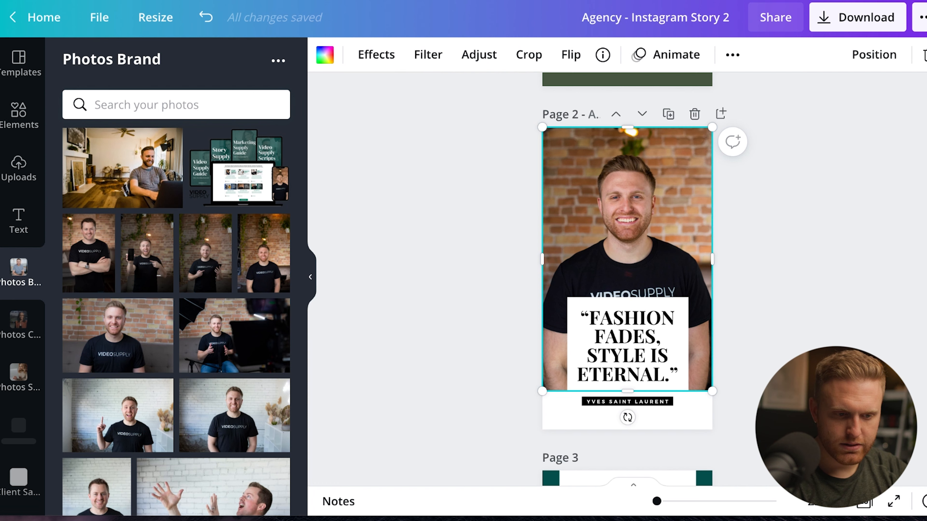
pyautogui.press('Return')
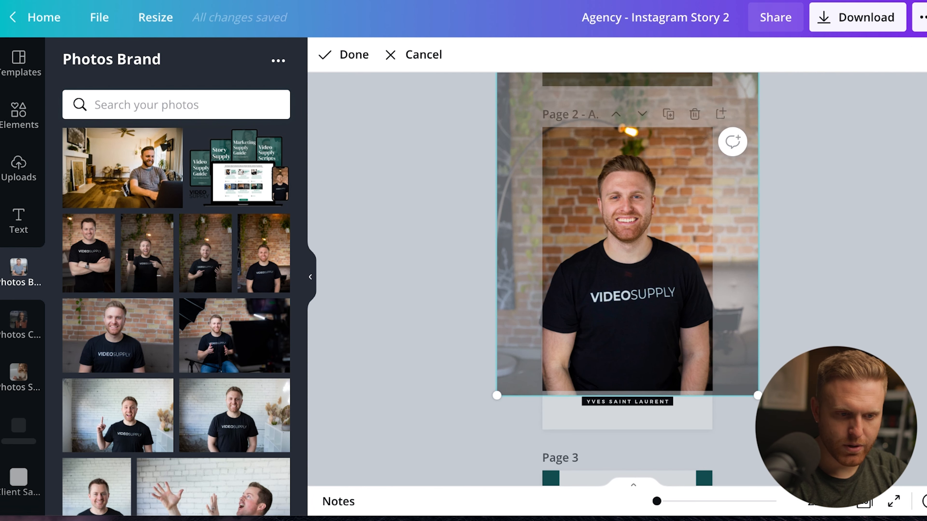
pyautogui.moveTo(632, 203); pyautogui.dragTo(632, 199)
pyautogui.press('Return')
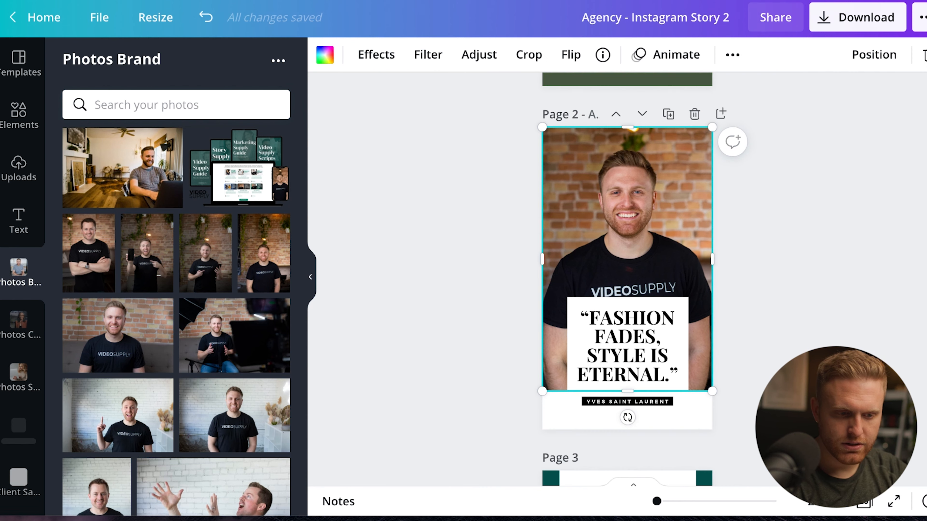
pyautogui.press('Escape')
# Replace the "Fashion fades, style is eternal" quote on page 2 with "HERE'S MY TEXT".
pyautogui.moveTo(484, 309); pyautogui.dragTo(583, 367)
pyautogui.hotkey('ctrl', 'z')
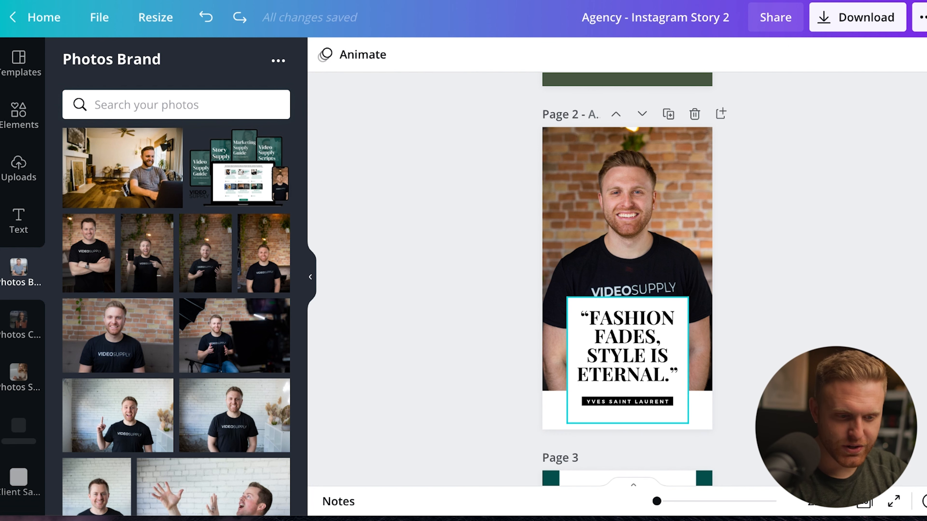
pyautogui.doubleClick(627, 345)
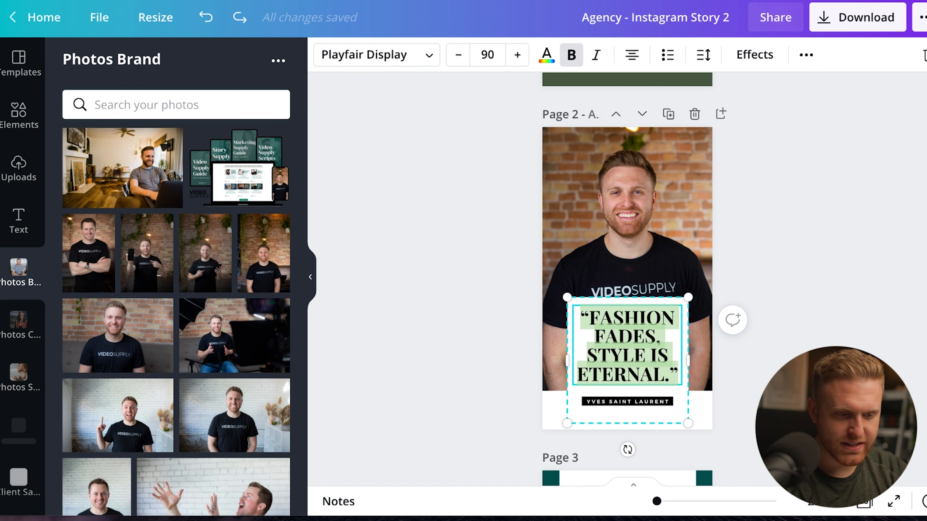
pyautogui.write("HERE'S B")
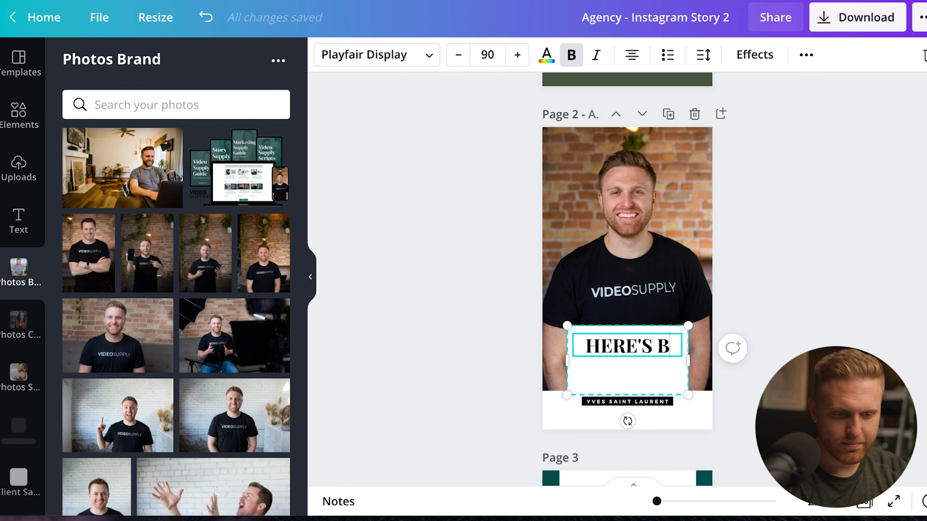
pyautogui.press('BackSpace')
pyautogui.write('MY')
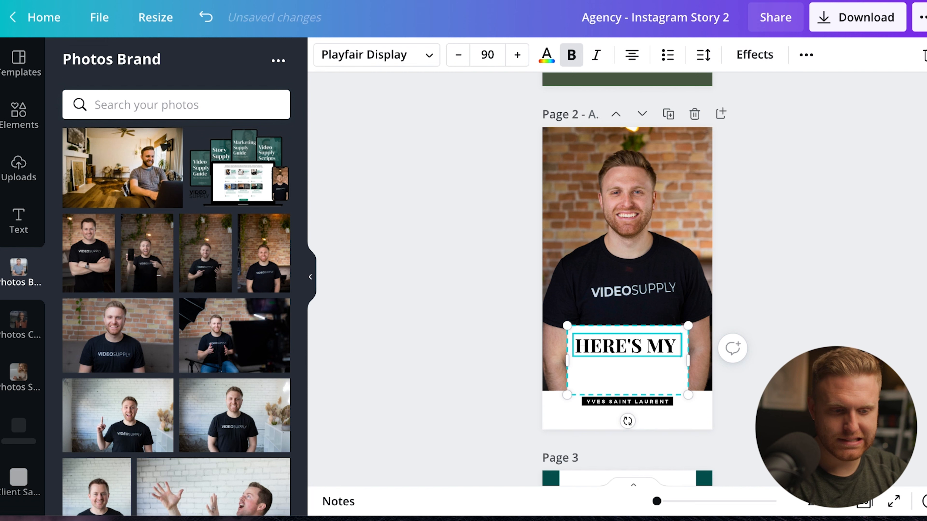
pyautogui.write(' TEXT')
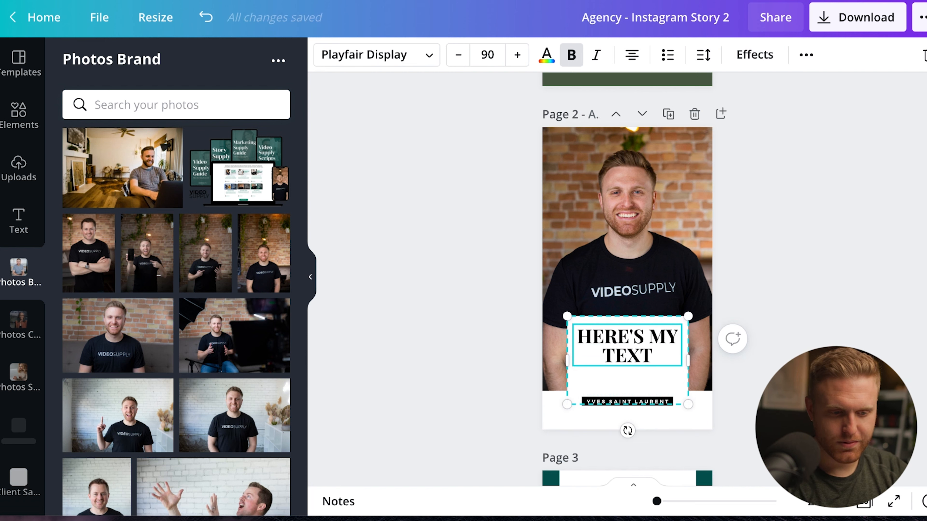
# Change the page 2 heading text to "VISIT VIDEOSUPPLY.COM" and look at the available fonts for it.
pyautogui.hotkey('ctrl', 'a')
pyautogui.write('V')
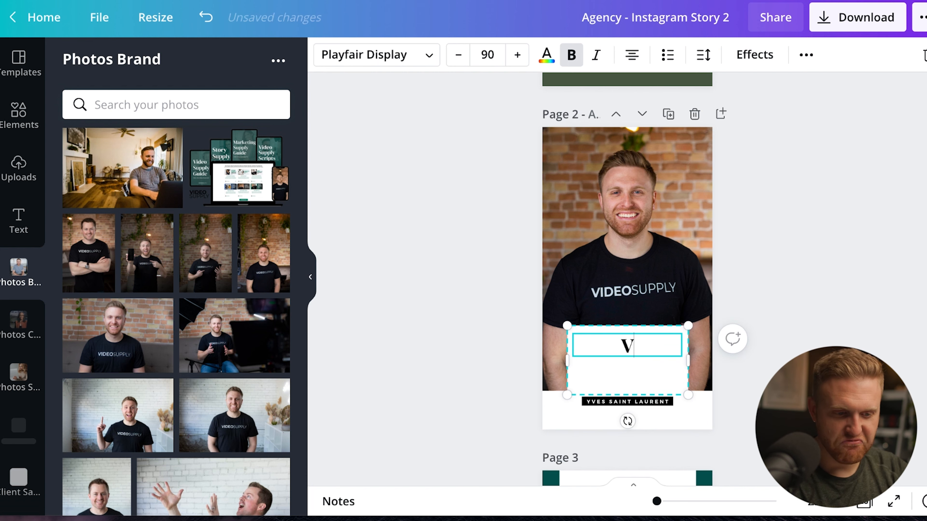
pyautogui.write('ISIT V')
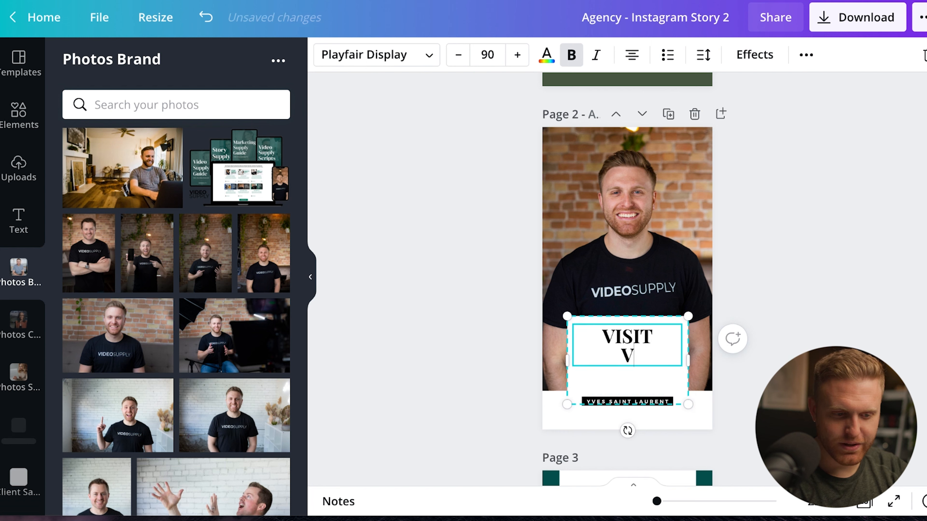
pyautogui.write('IDEOSUPPLY.COM')
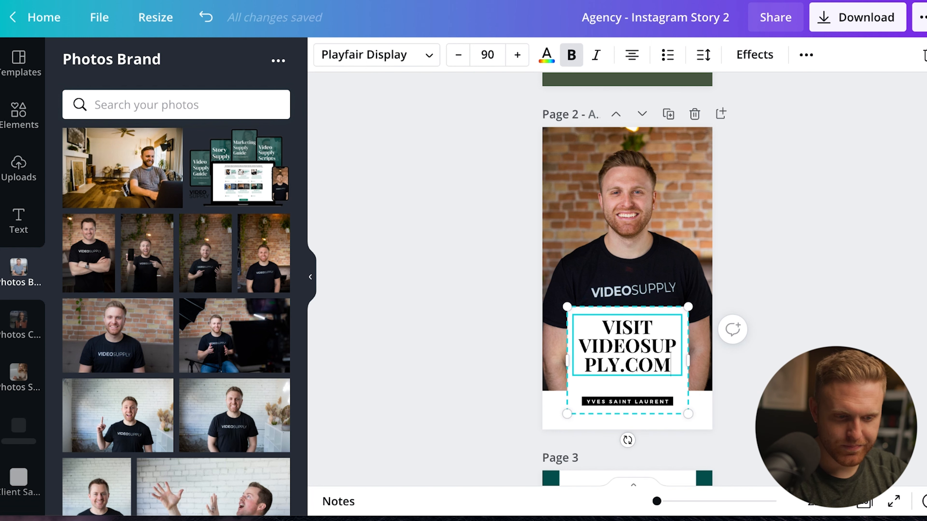
pyautogui.hotkey('ctrl', 'a')
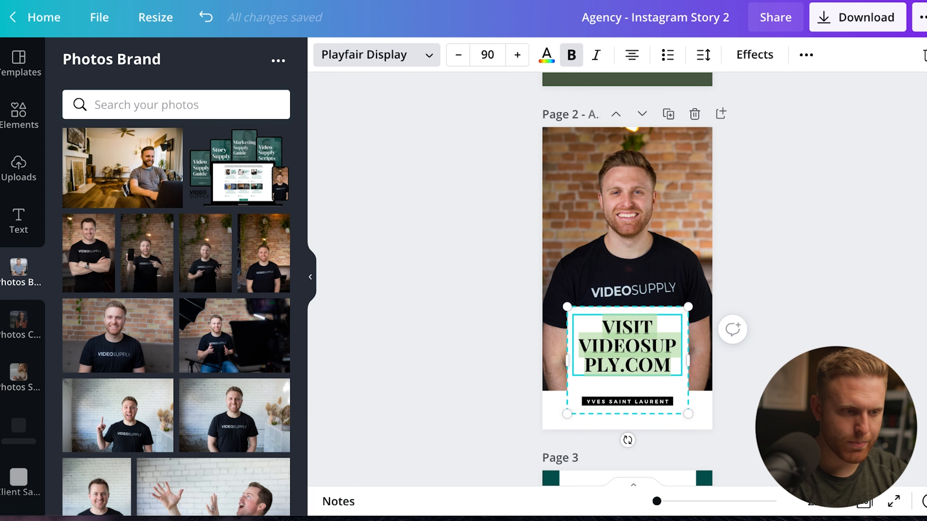
pyautogui.click(375, 55)
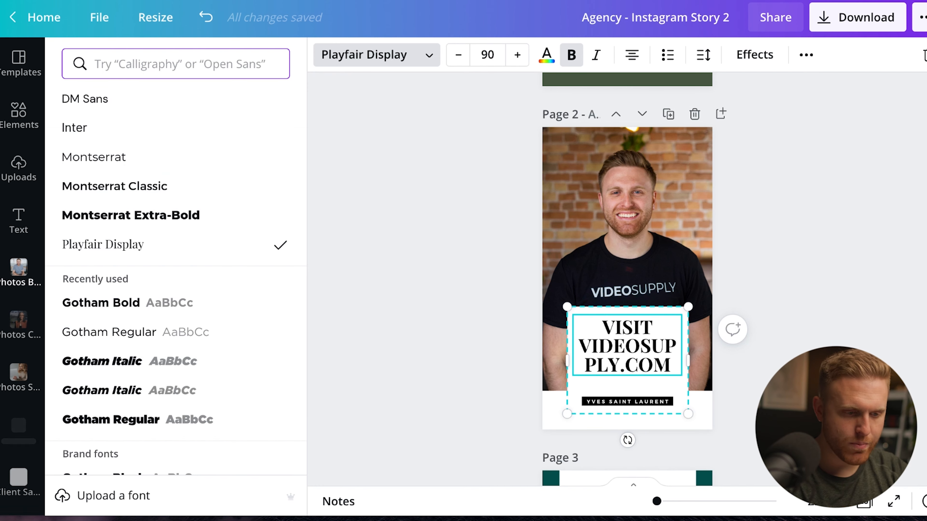
pyautogui.click(19, 272)
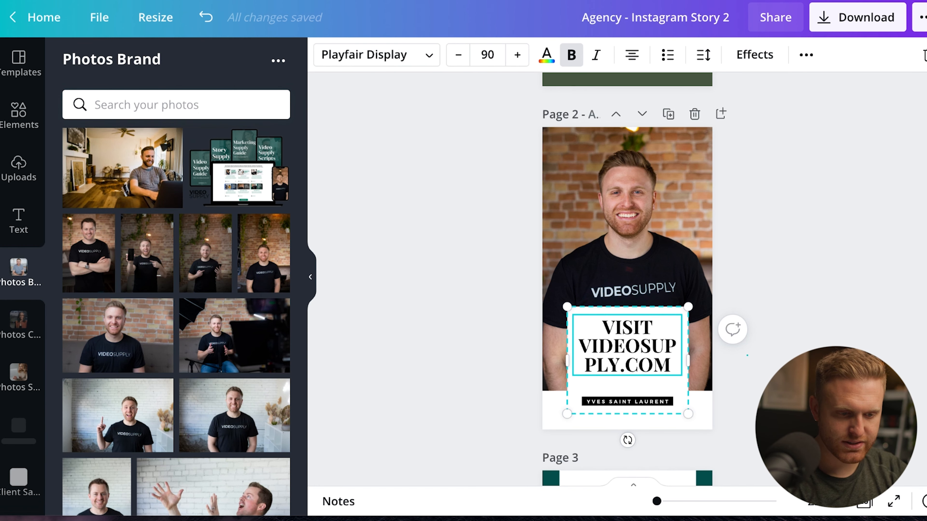
# Ungroup the heading from its white box on page 2 and delete the heading text.
pyautogui.rightClick(647, 347)
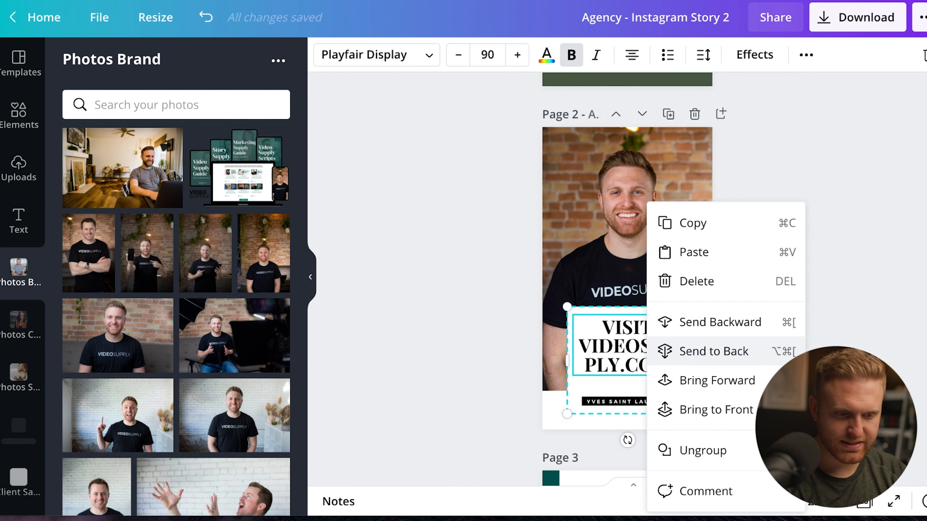
pyautogui.click(702, 450)
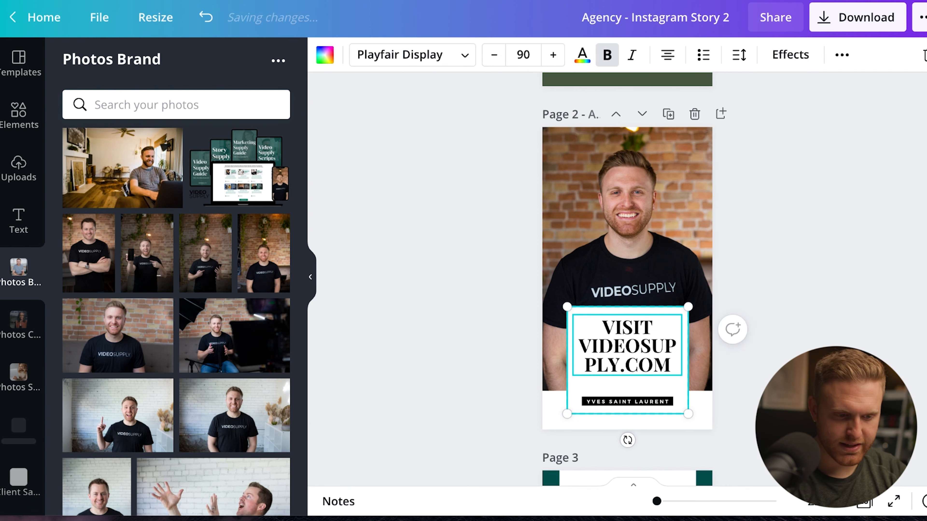
pyautogui.click(627, 345)
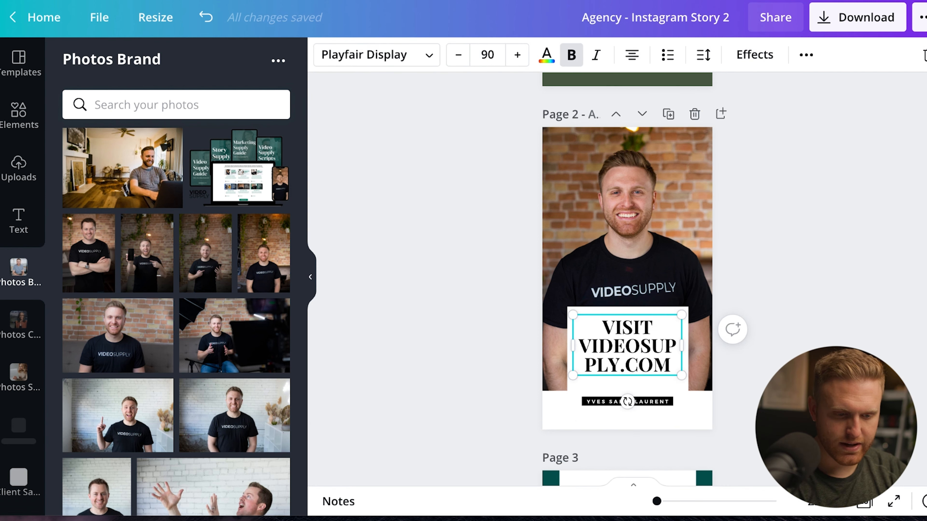
pyautogui.press('Delete')
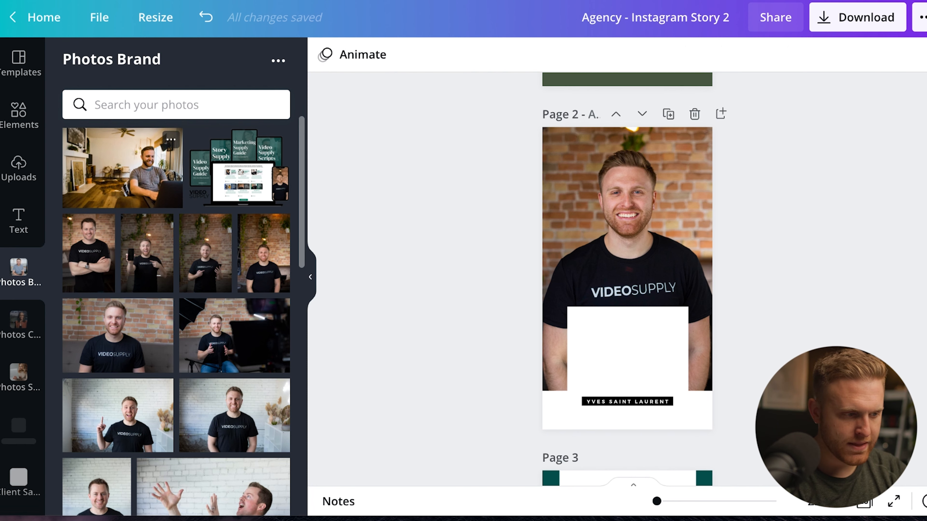
# Add a default brand heading to page 2 and place it over the upper part of the white box.
pyautogui.click(18, 219)
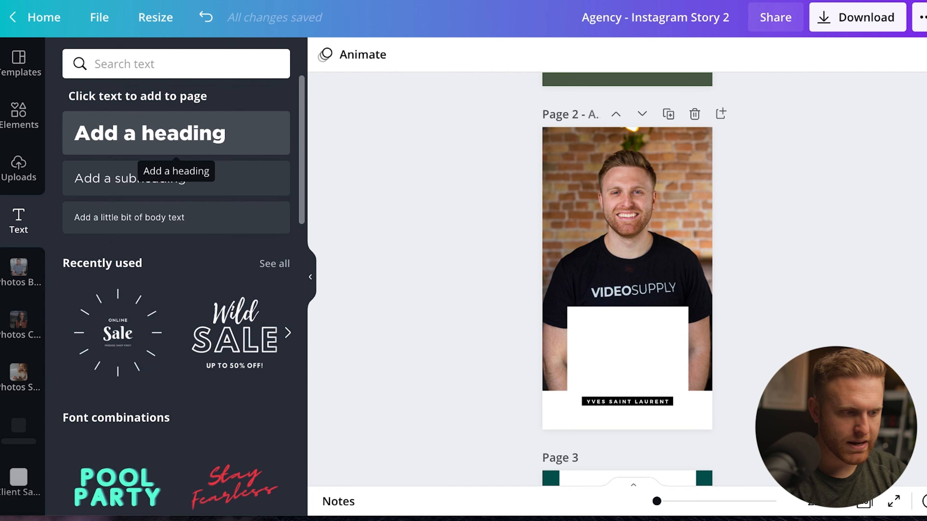
pyautogui.moveTo(176, 133); pyautogui.dragTo(736, 340)
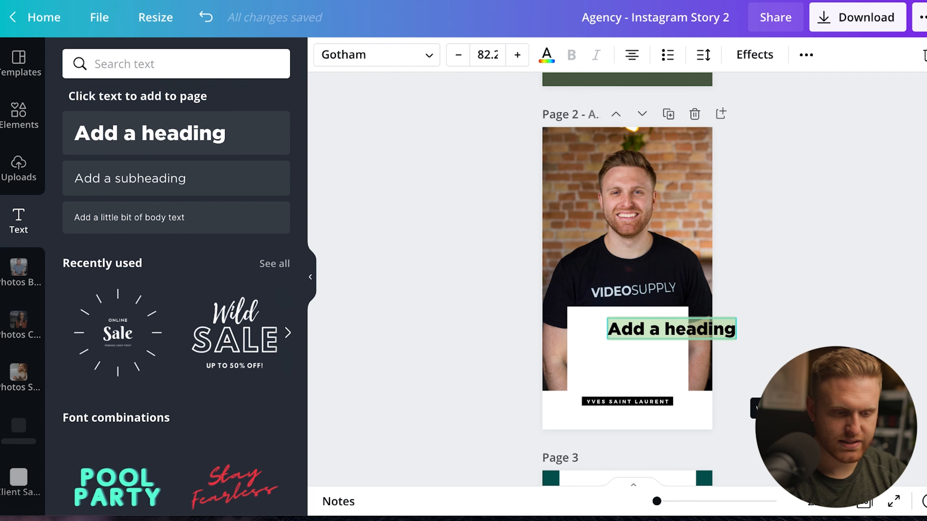
pyautogui.press('Escape')
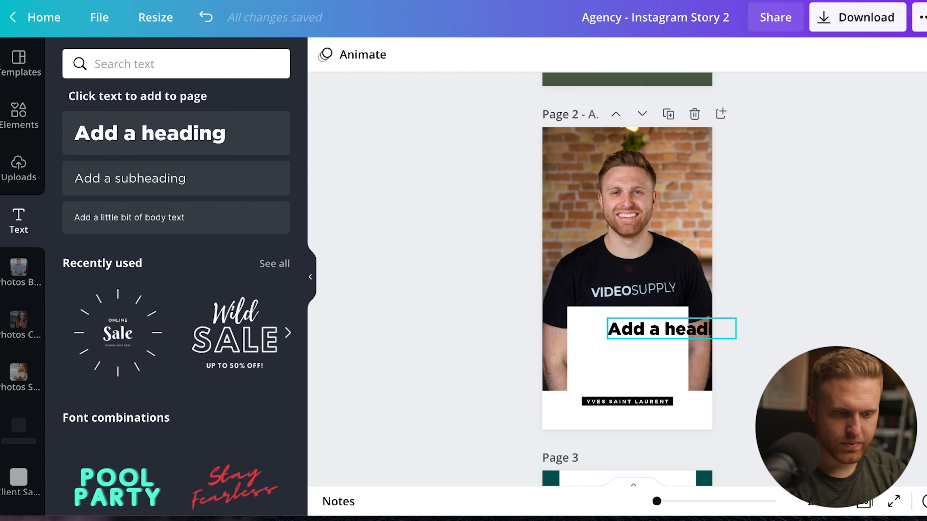
pyautogui.moveTo(657, 329); pyautogui.dragTo(603, 324)
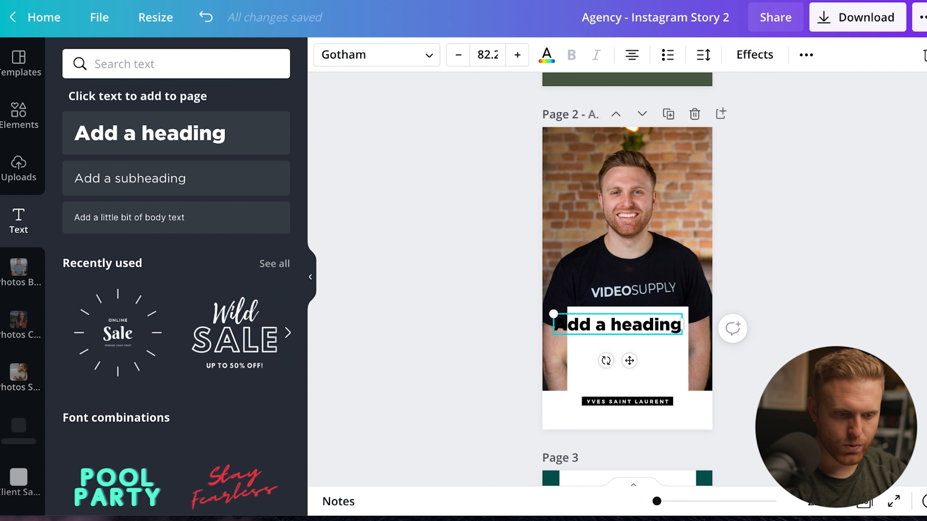
# Shrink the "Add a heading" text to size 72 and centre it horizontally within the white box.
pyautogui.moveTo(682, 334)
pyautogui.mouseDown()
pyautogui.moveTo(696, 338)
pyautogui.moveTo(666, 332)
pyautogui.mouseUp()
pyautogui.press('Escape')
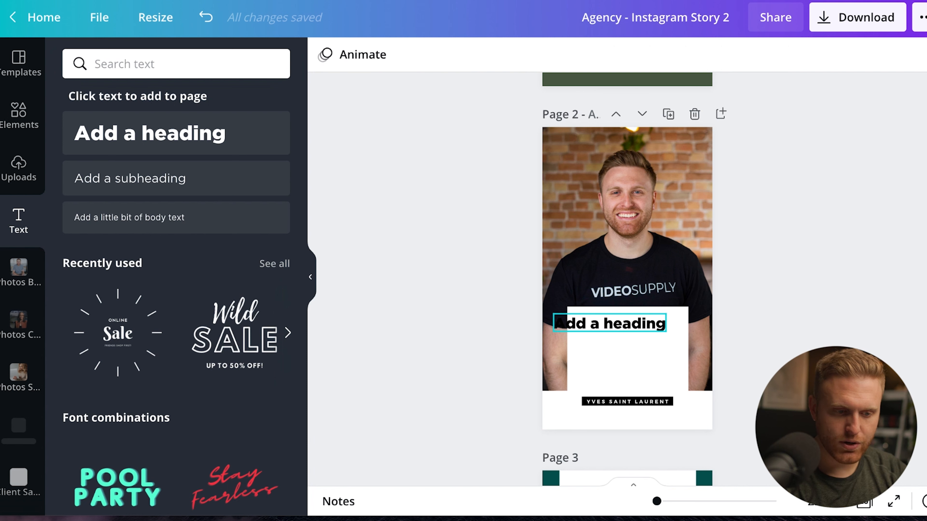
pyautogui.click(610, 323)
pyautogui.moveTo(609, 324)
pyautogui.mouseDown()
pyautogui.moveTo(637, 325)
pyautogui.moveTo(627, 328)
pyautogui.mouseUp()
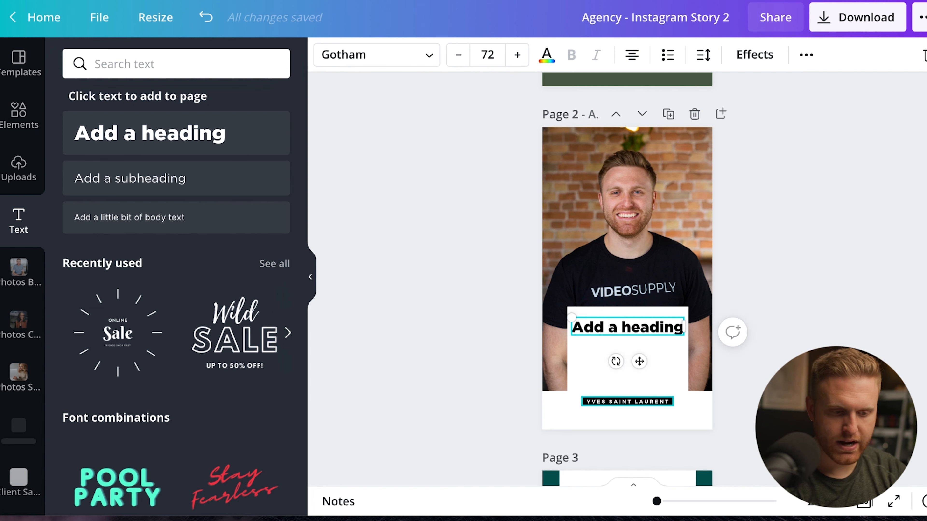
# Examine the font choices for the small "YVES SAINT LAURENT" label on page 2 without changing its font.
pyautogui.click(627, 401)
pyautogui.click(627, 402)
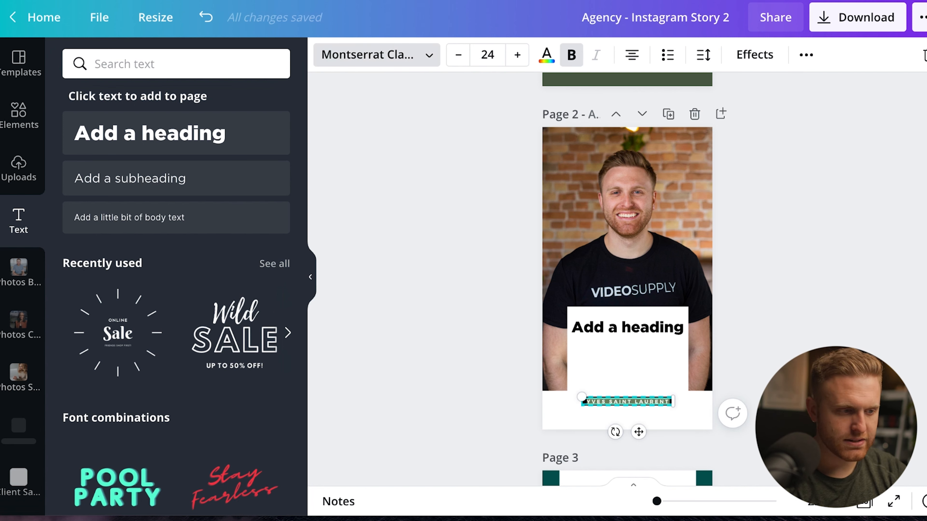
pyautogui.click(368, 54)
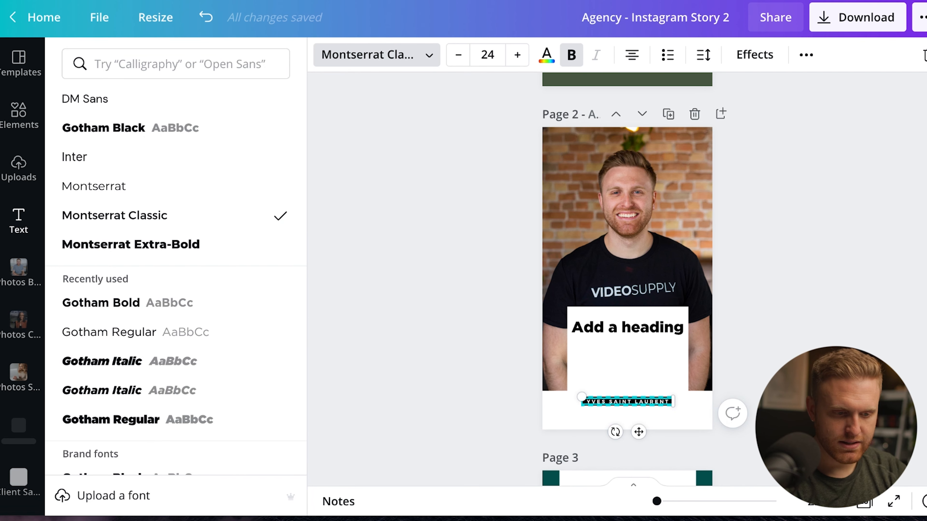
pyautogui.press('Escape')
pyautogui.press('Escape')
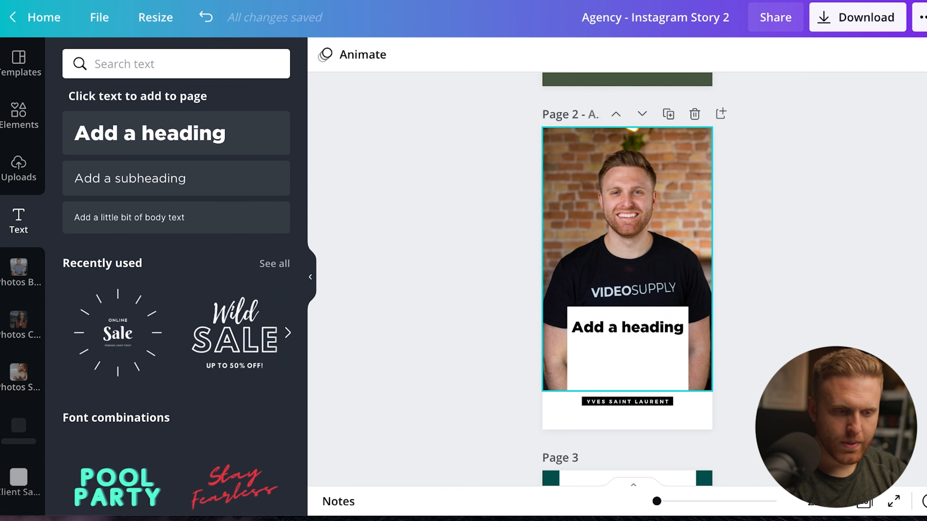
pyautogui.scroll(5, 626, 280)
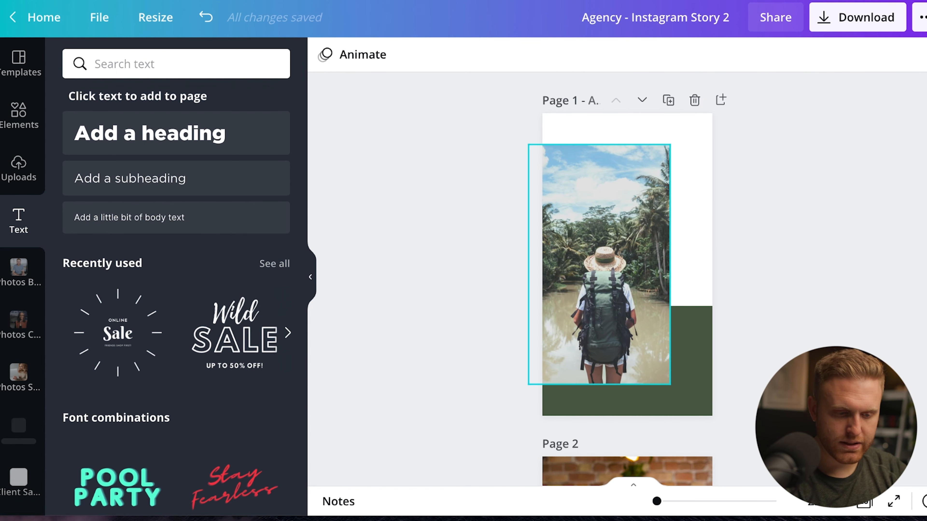
# Recolour the olive green block on page 1 with the dark teal green from the document colours.
pyautogui.click(692, 398)
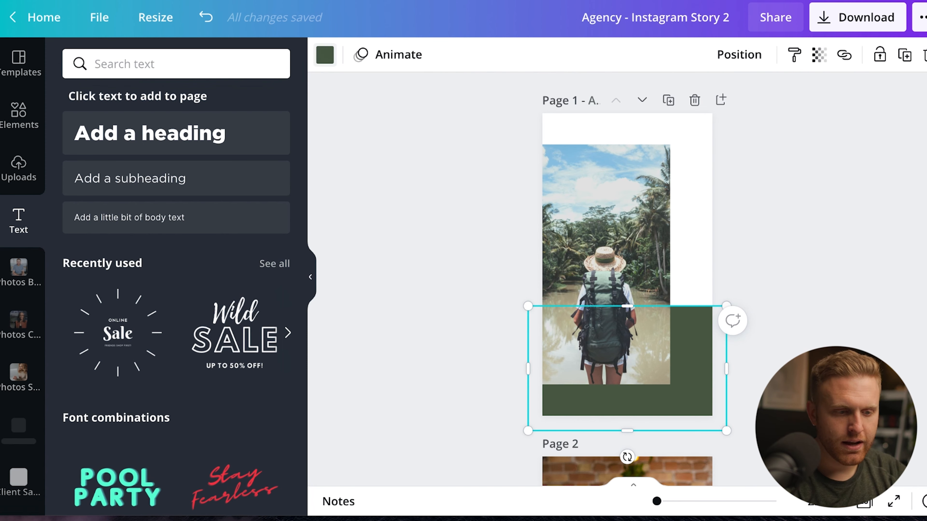
pyautogui.click(325, 56)
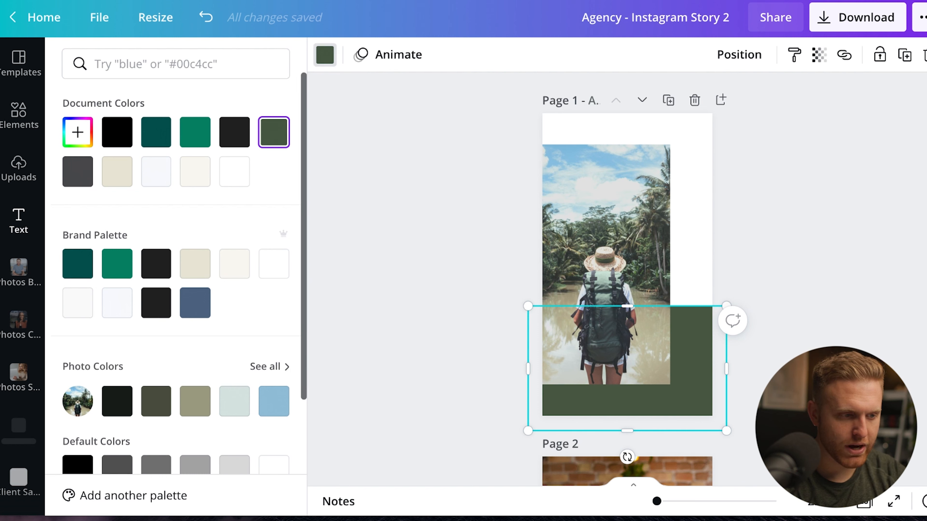
pyautogui.click(156, 132)
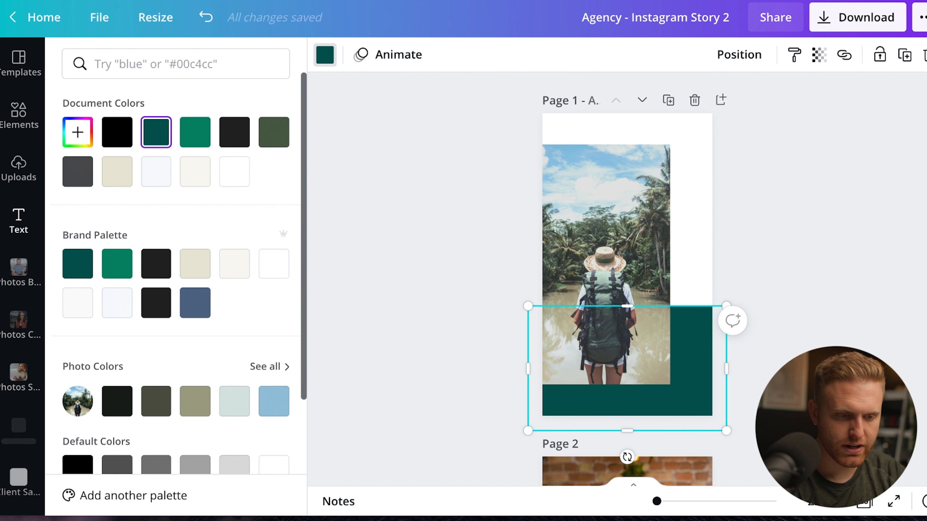
pyautogui.click(690, 358)
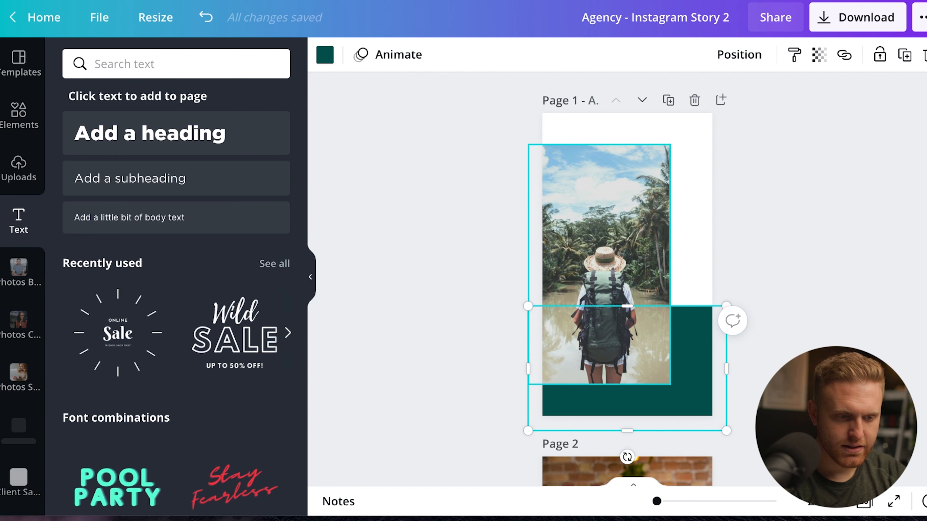
# Replace the backpacker photo on page 1 with a Photos Clients portrait of the woman in a black top with folded arms.
pyautogui.click(602, 263)
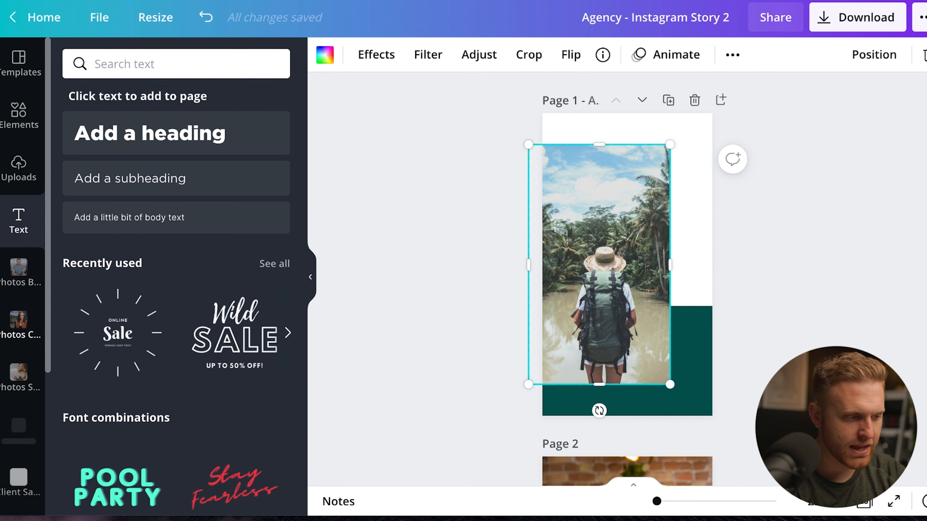
pyautogui.click(18, 323)
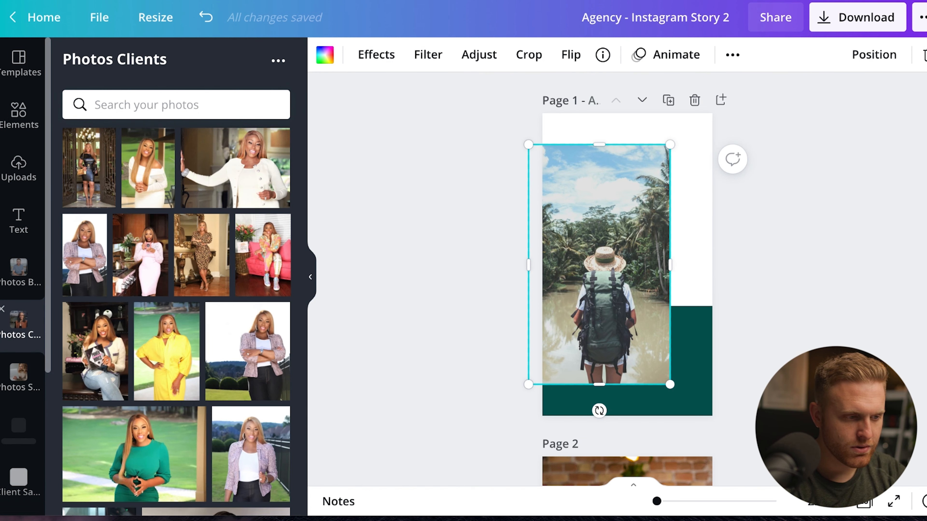
pyautogui.scroll(-15, 259, 314)
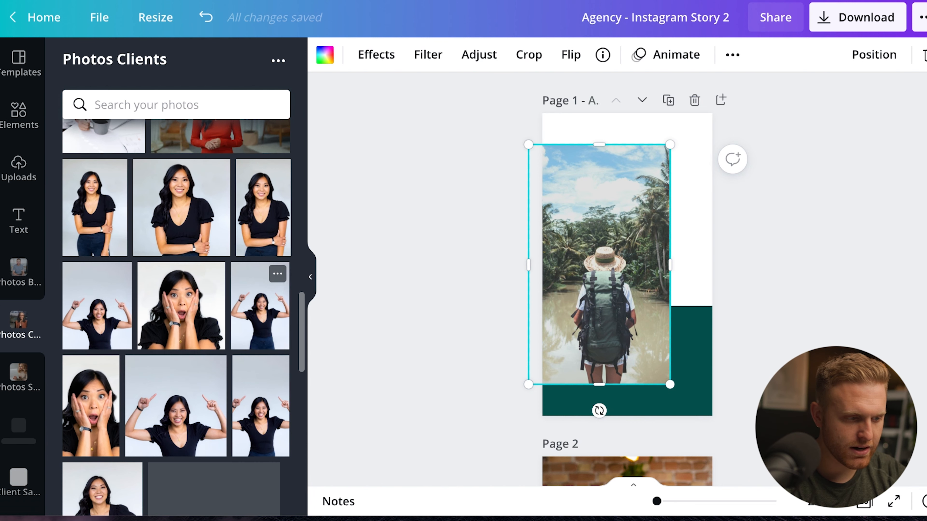
pyautogui.scroll(1, 260, 314)
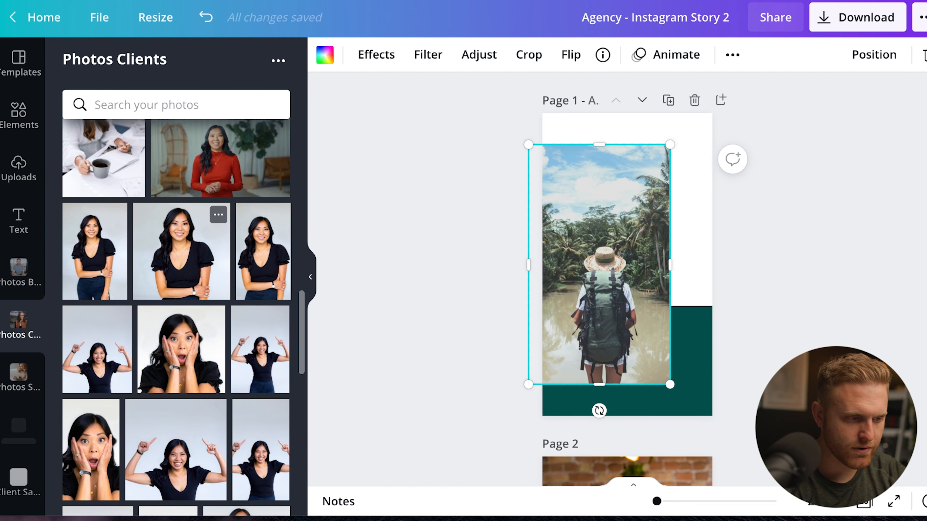
pyautogui.moveTo(263, 251); pyautogui.dragTo(598, 262)
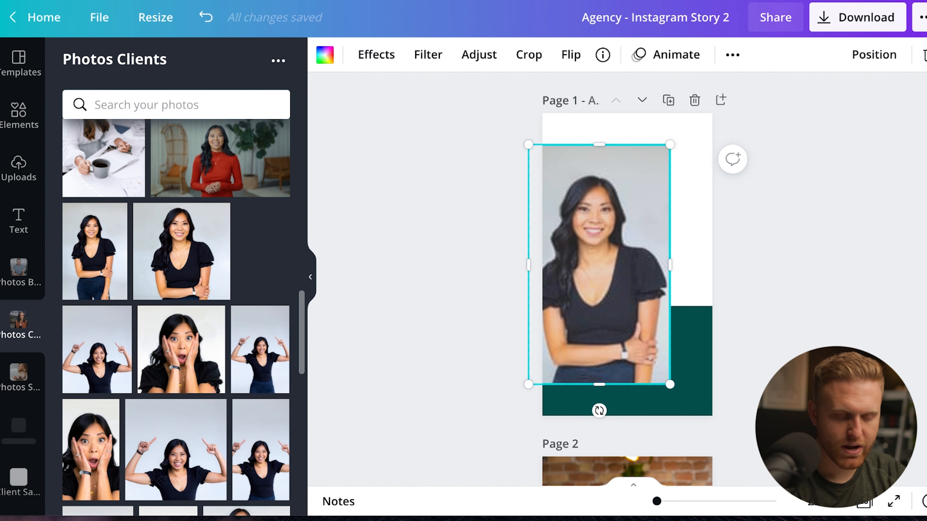
# Enlarge the portrait inside its frame on page 1 so the woman's face sits higher in the crop.
pyautogui.doubleClick(598, 264)
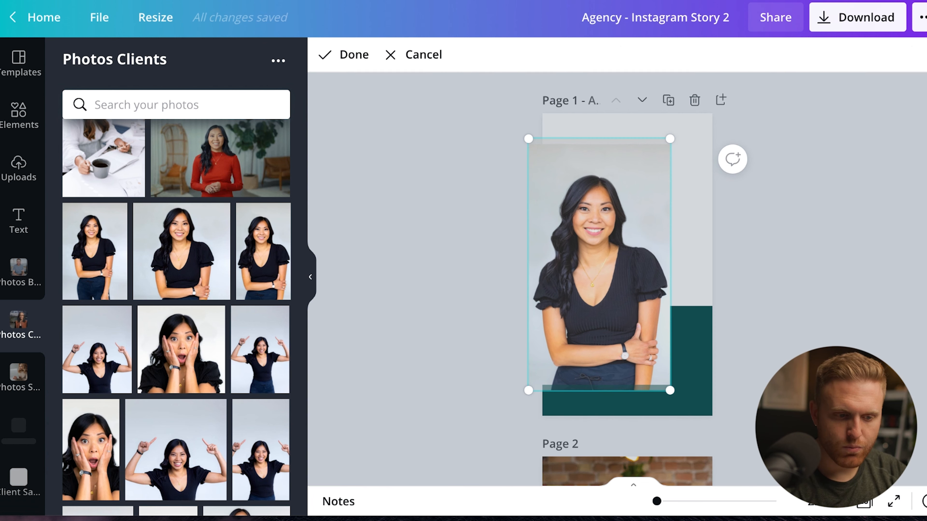
pyautogui.click(670, 390)
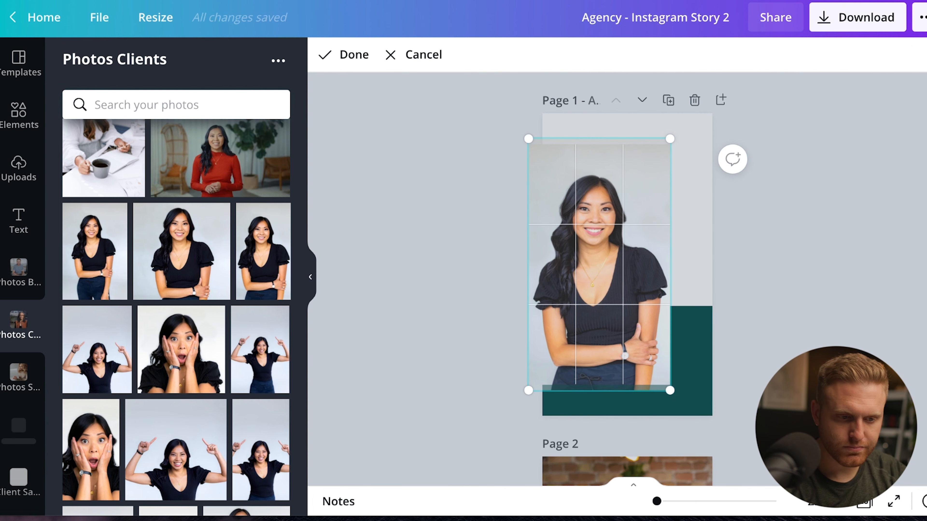
pyautogui.moveTo(670, 139); pyautogui.dragTo(686, 112)
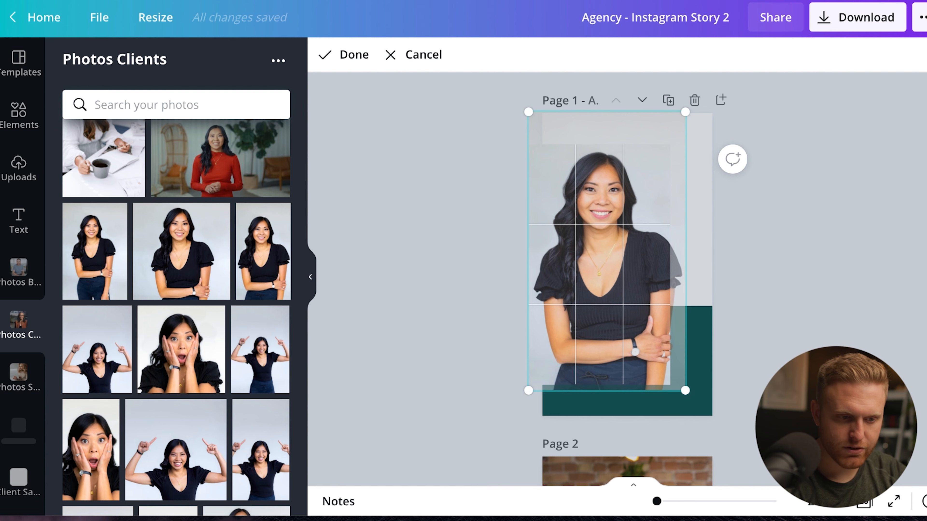
pyautogui.press('Escape')
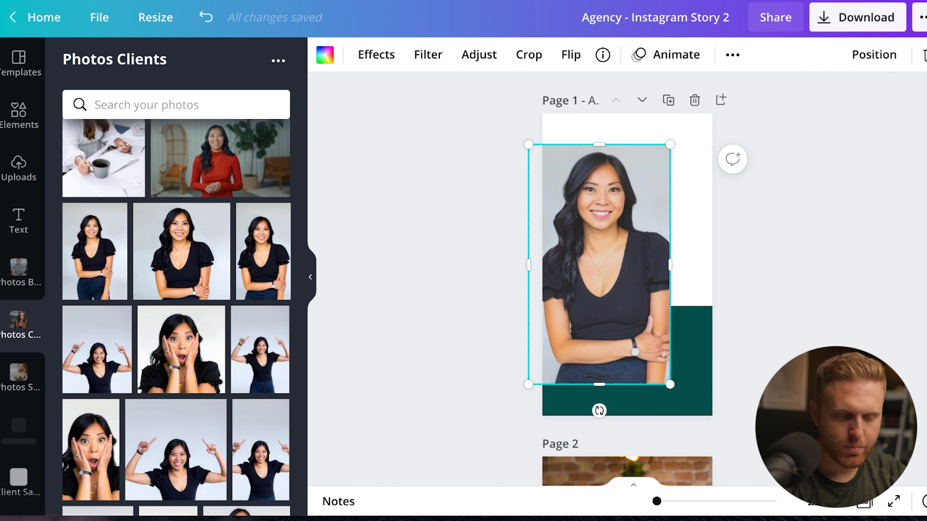
pyautogui.press('Escape')
# Try the Cali and Festive filters on the page 1 portrait and reset its filter to None.
pyautogui.click(599, 263)
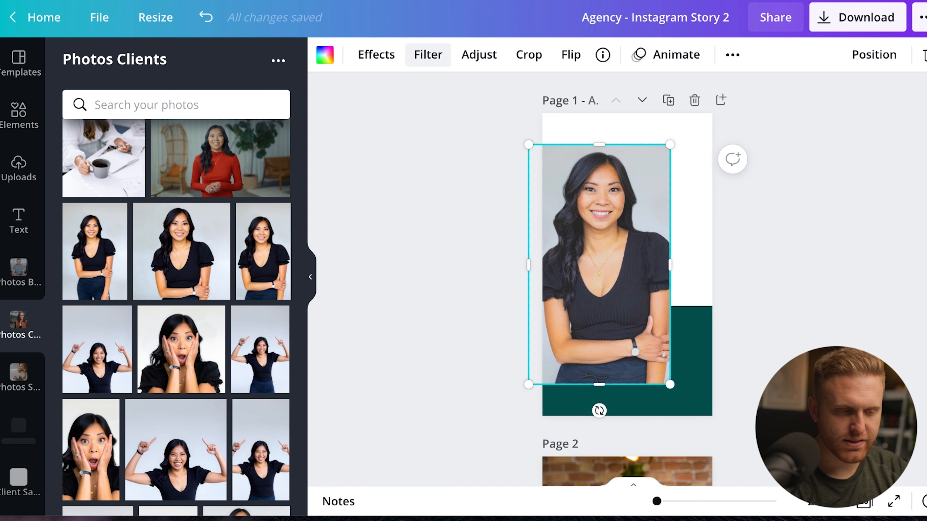
pyautogui.click(428, 54)
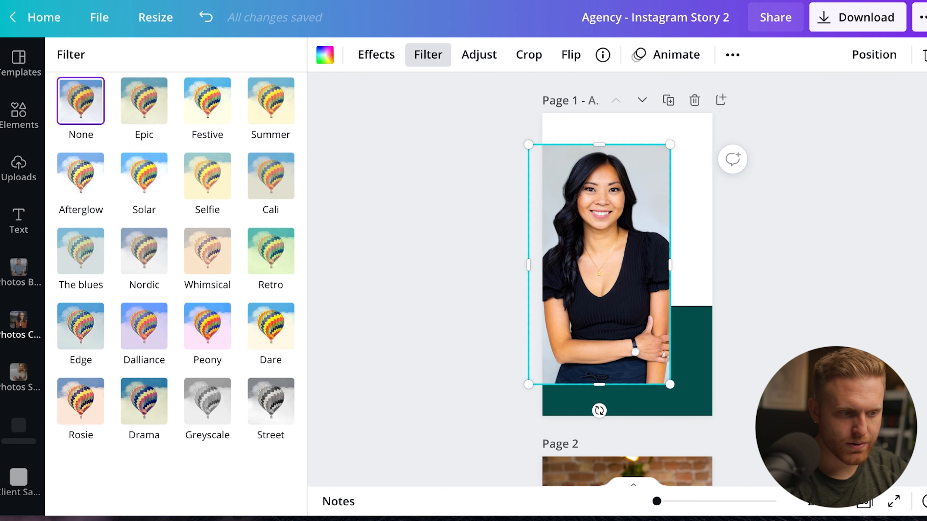
pyautogui.click(271, 176)
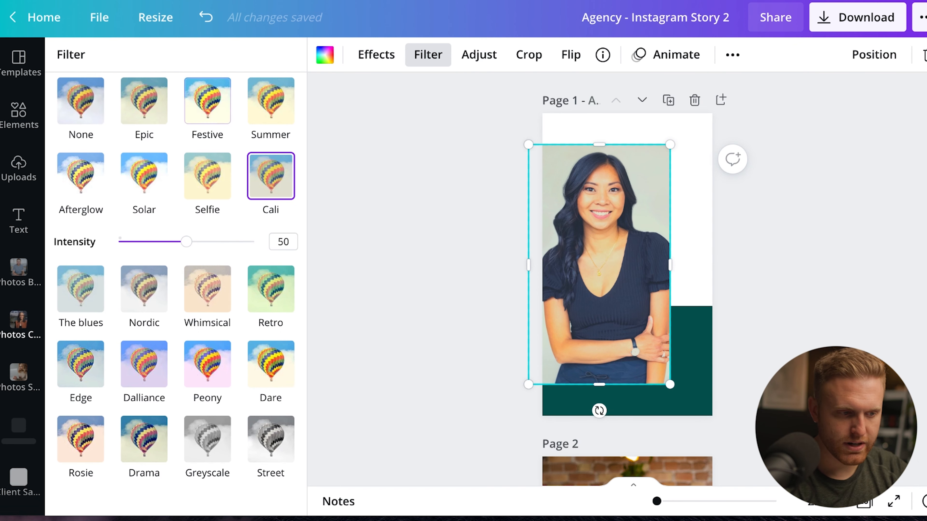
pyautogui.click(208, 101)
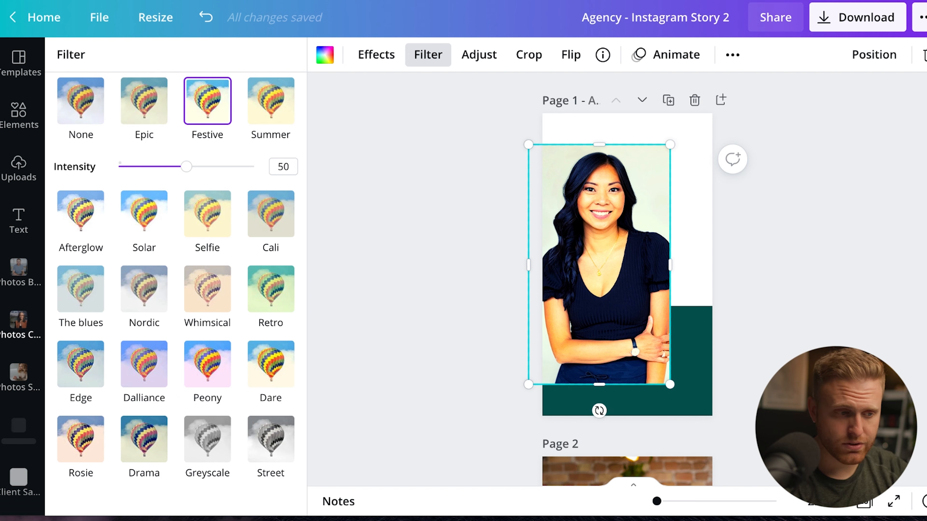
pyautogui.moveTo(186, 166); pyautogui.dragTo(125, 166)
pyautogui.click(81, 101)
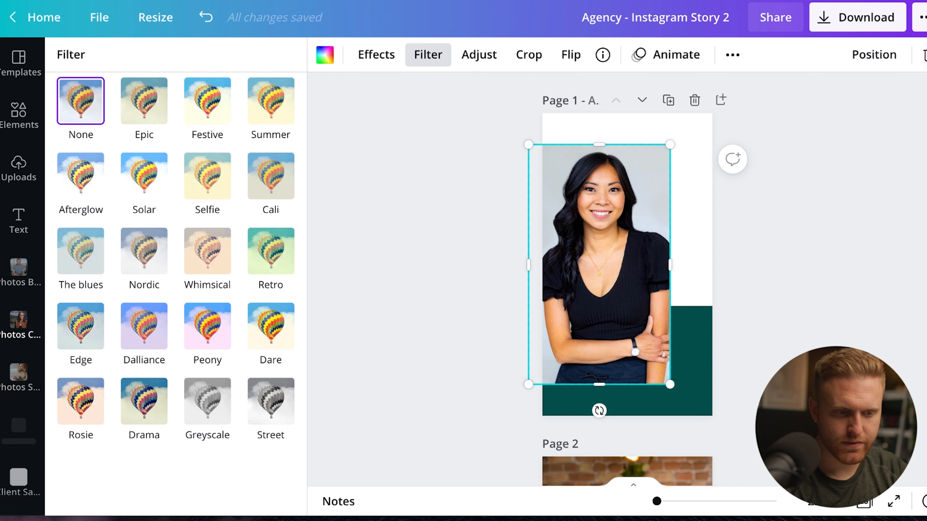
pyautogui.click(18, 323)
pyautogui.press('Escape')
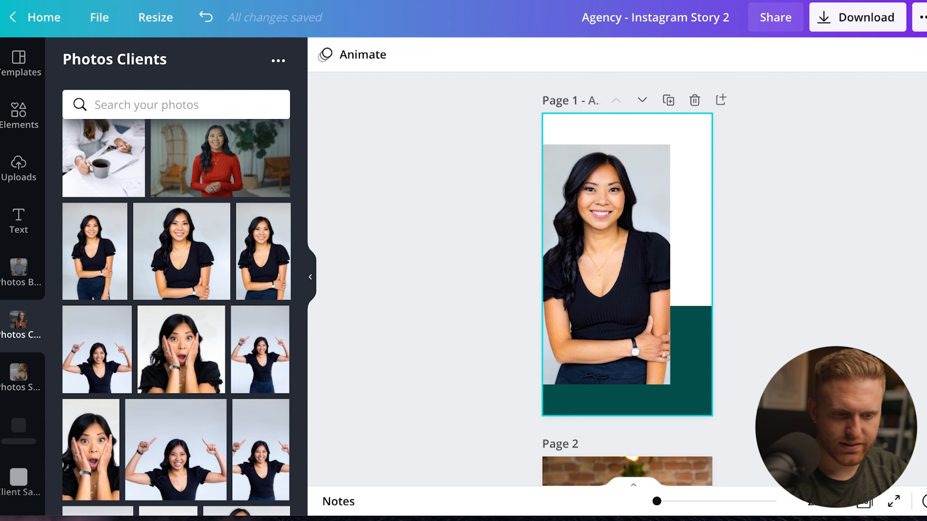
# Duplicate page 1 and clear the original by deleting its portrait and dark green block.
pyautogui.click(605, 262)
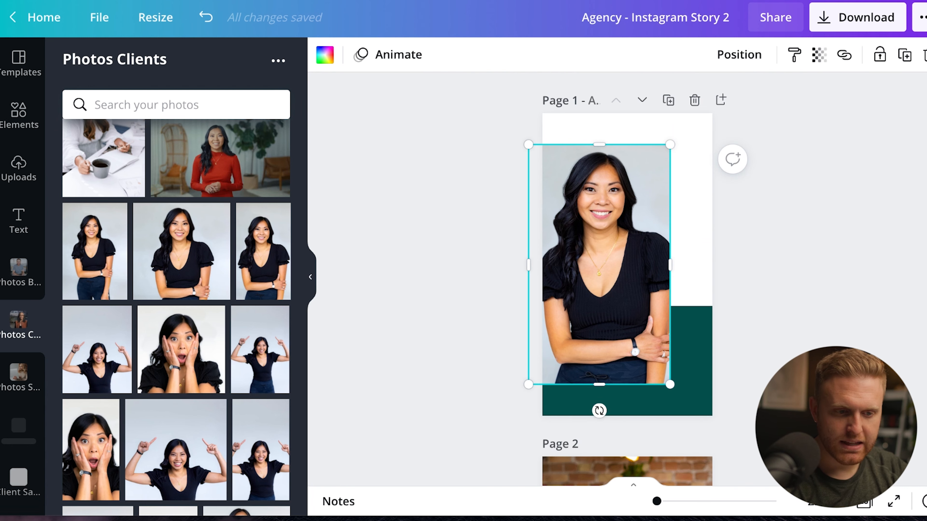
pyautogui.click(668, 99)
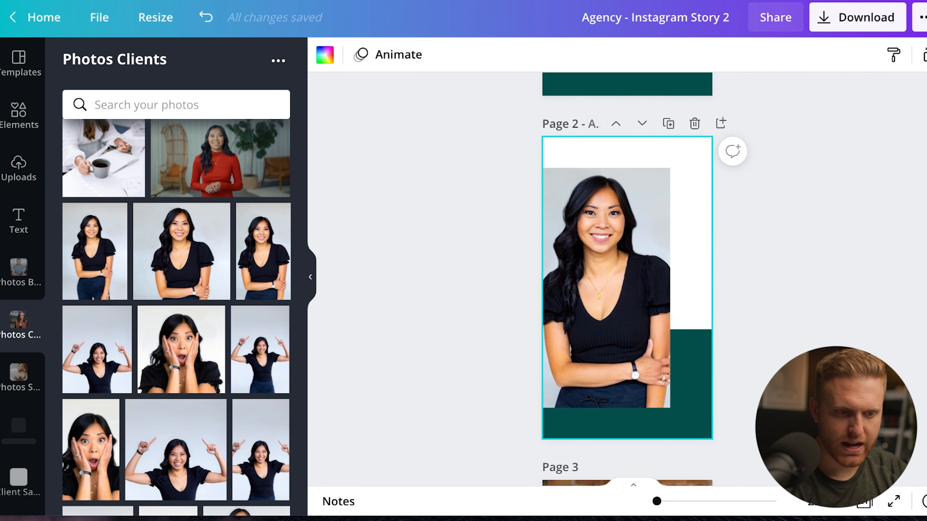
pyautogui.scroll(5, 626, 280)
pyautogui.moveTo(482, 192); pyautogui.dragTo(668, 314)
pyautogui.press('Delete')
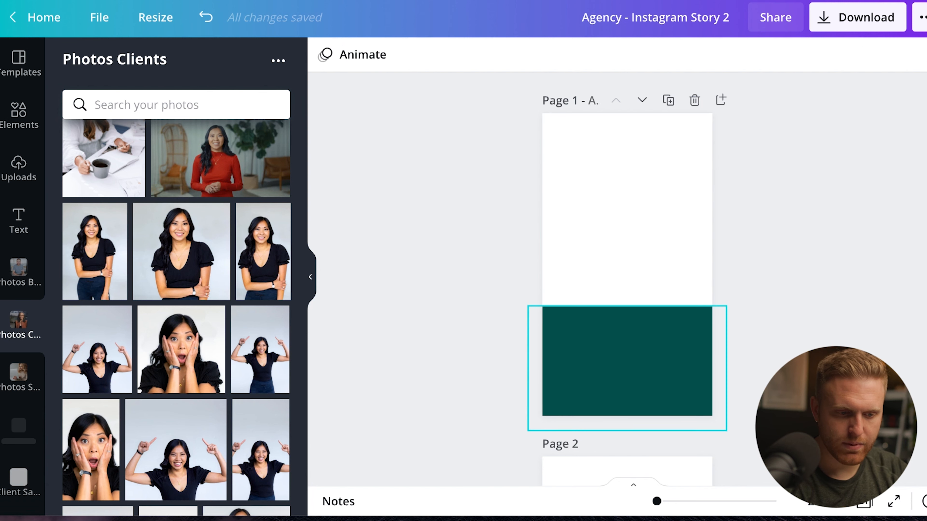
pyautogui.click(626, 233)
pyautogui.click(627, 360)
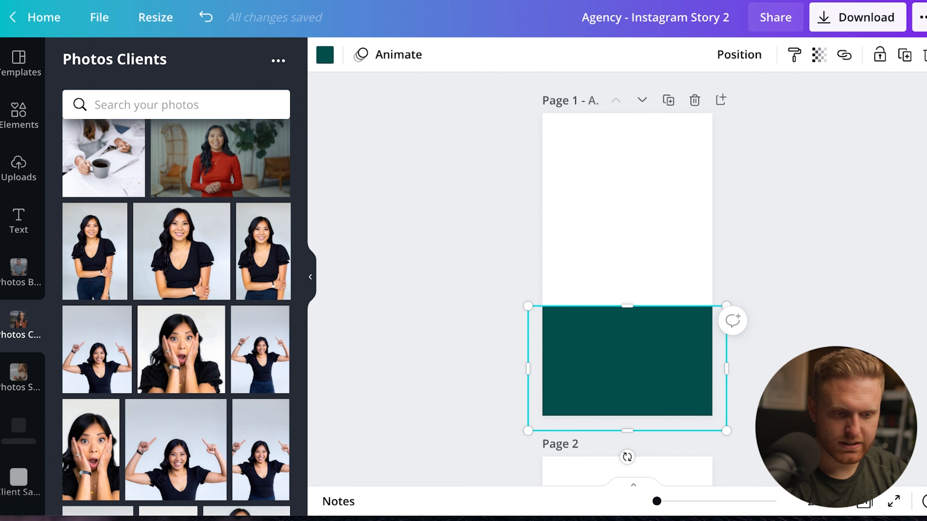
pyautogui.press('Delete')
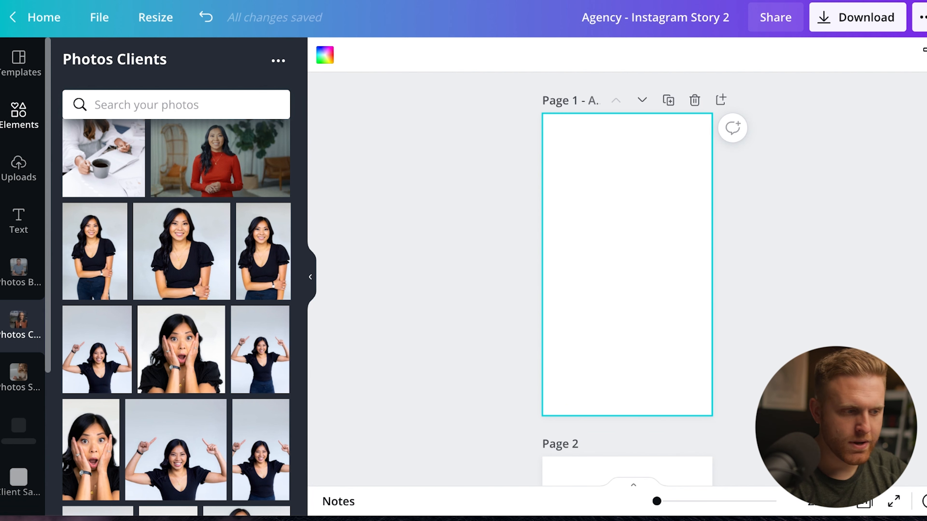
# Add a circular frame to blank page 1, enlarge it to nearly the page width and centre it on the page.
pyautogui.click(19, 115)
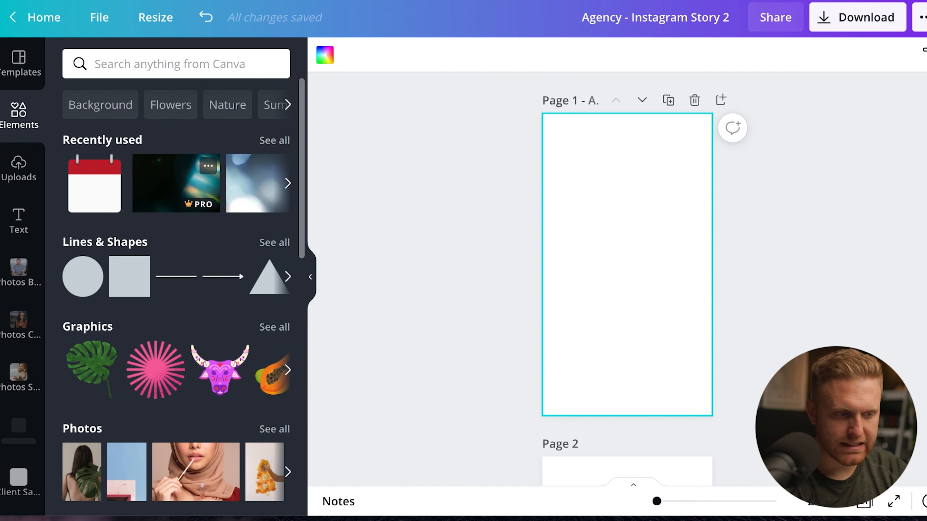
pyautogui.scroll(-3, 177, 292)
pyautogui.scroll(-7, 219, 237)
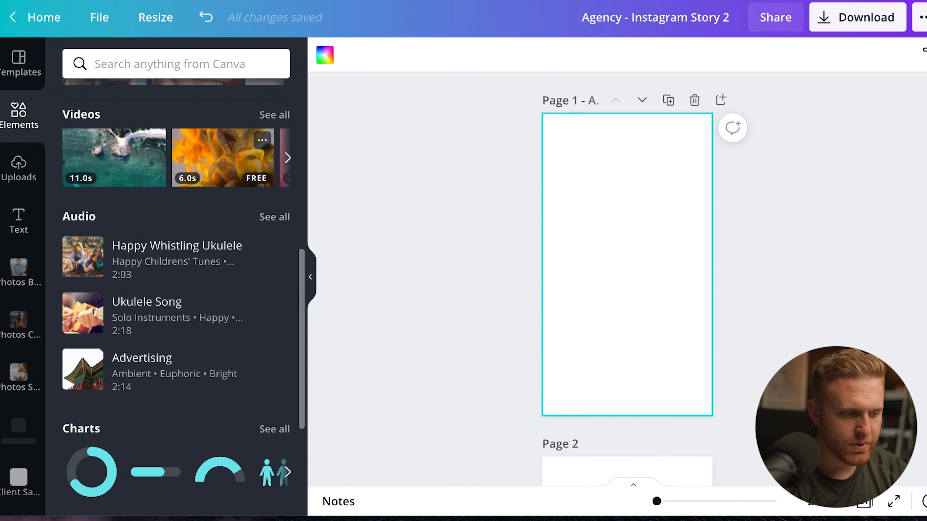
pyautogui.scroll(-5, 255, 139)
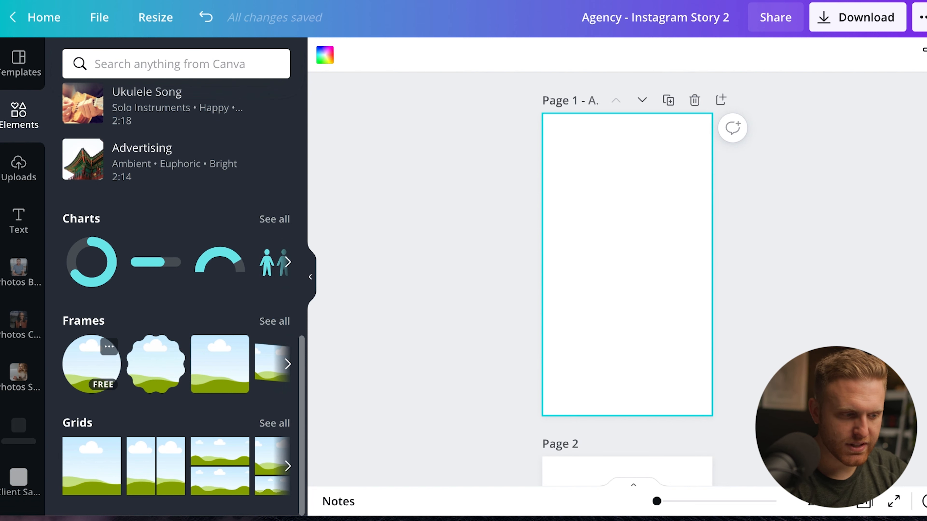
pyautogui.moveTo(91, 364); pyautogui.dragTo(600, 199)
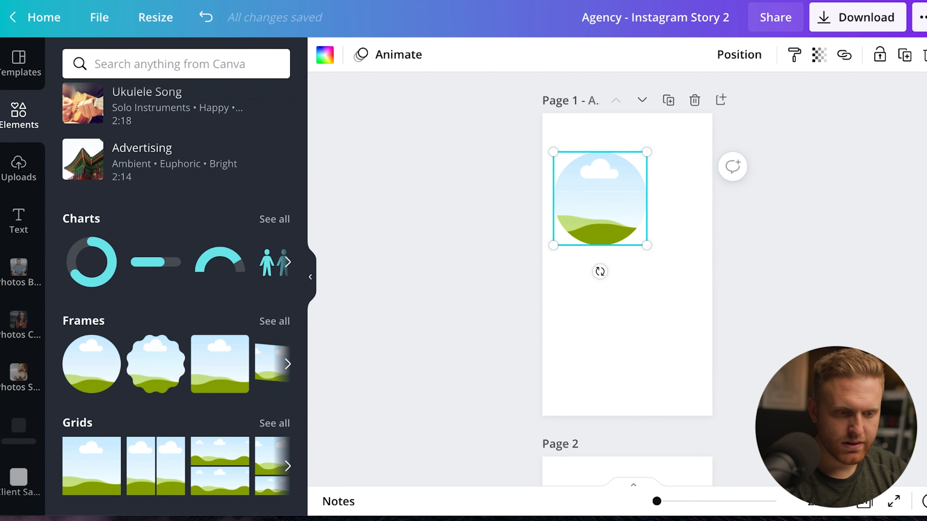
pyautogui.moveTo(646, 245); pyautogui.dragTo(702, 301)
pyautogui.moveTo(627, 227); pyautogui.dragTo(628, 265)
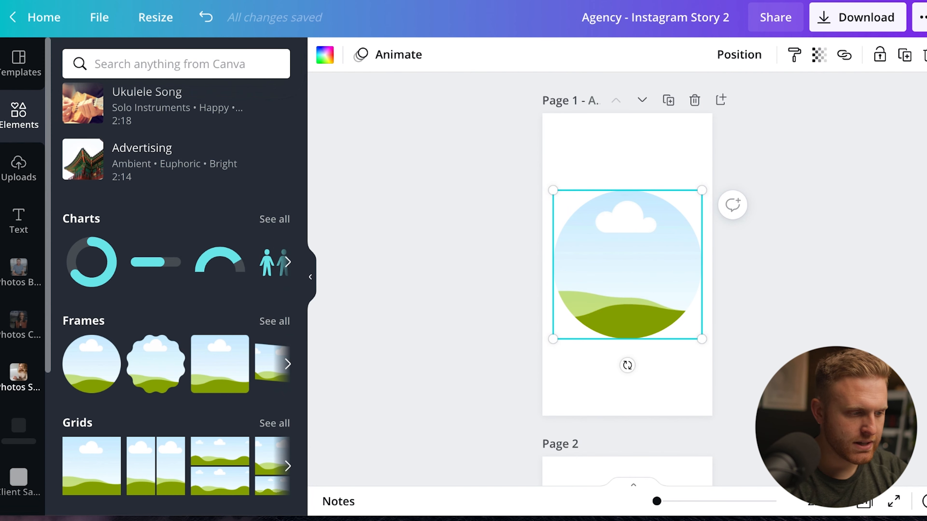
# Fill the circular frame with the Photos Stock picture of the man in a striped shirt and lower it to show his whole head.
pyautogui.click(19, 374)
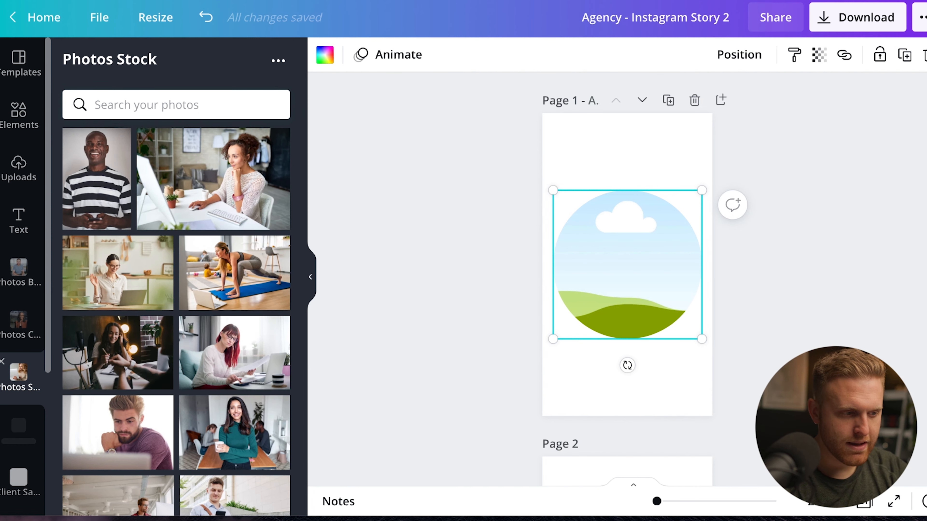
pyautogui.moveTo(97, 179); pyautogui.dragTo(646, 351)
pyautogui.doubleClick(627, 265)
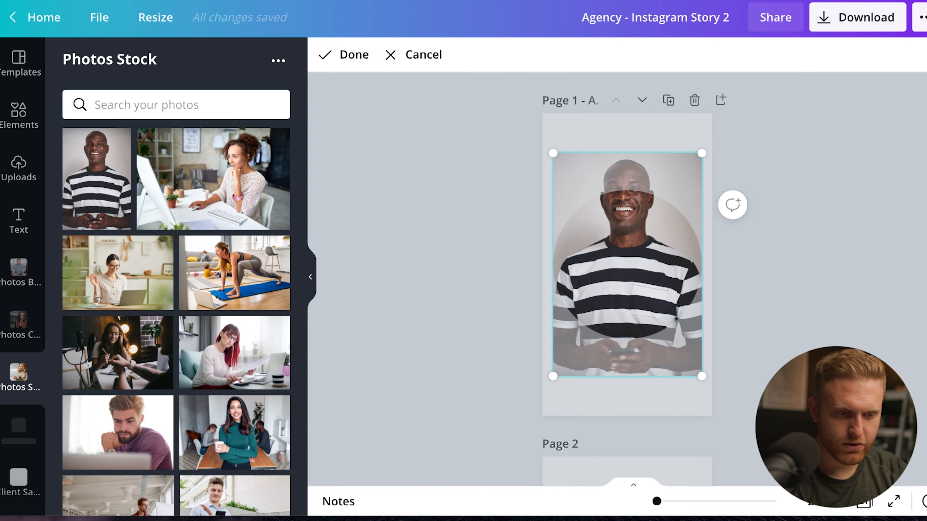
pyautogui.moveTo(627, 264); pyautogui.dragTo(627, 302)
pyautogui.press('Return')
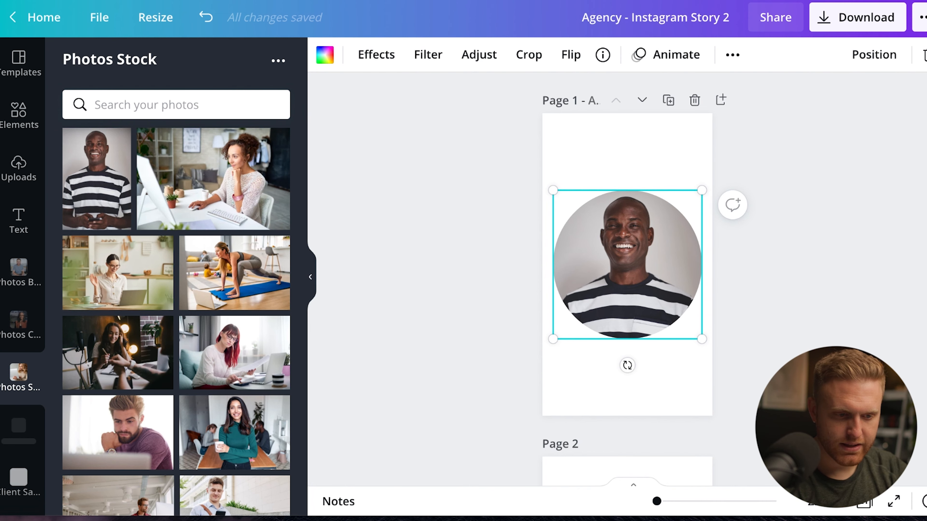
# Remove the photo from the circular frame on page 1 and undo the removal.
pyautogui.press('Return')
pyautogui.press('Return')
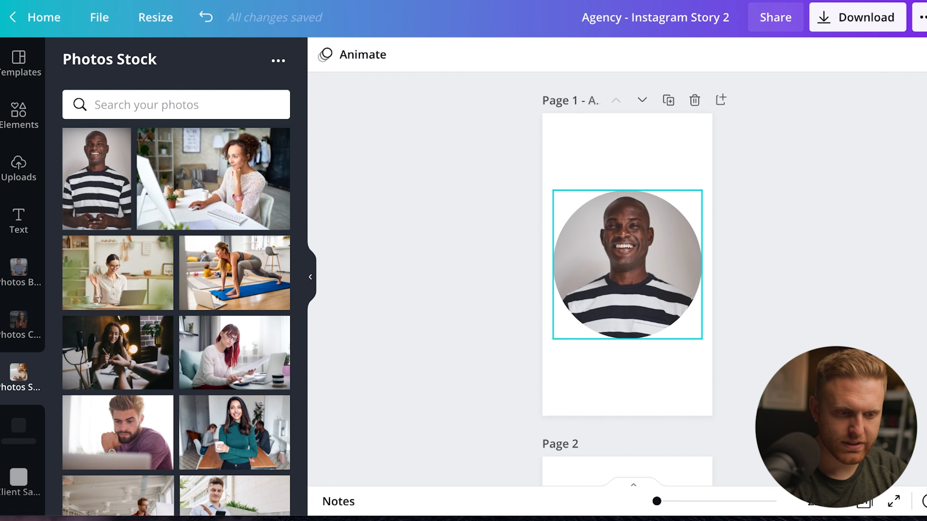
pyautogui.press('Delete')
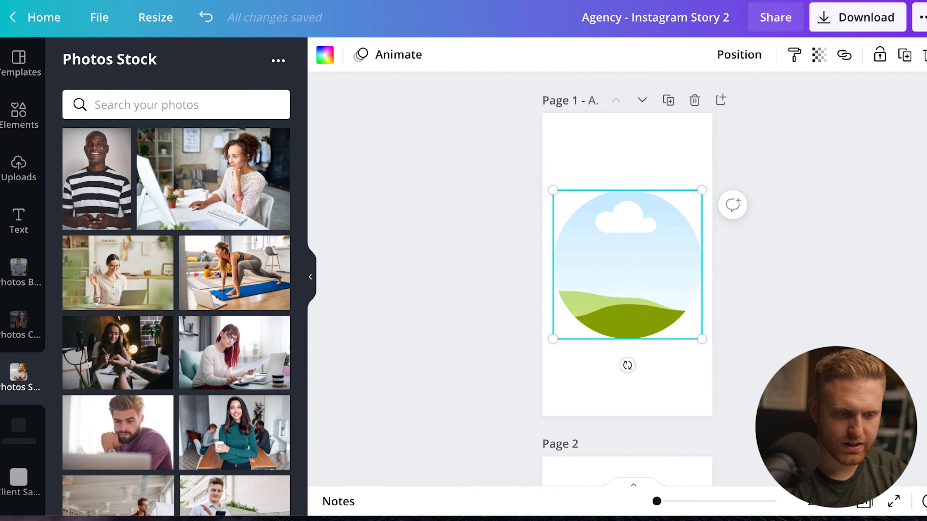
pyautogui.hotkey('ctrl', 'z')
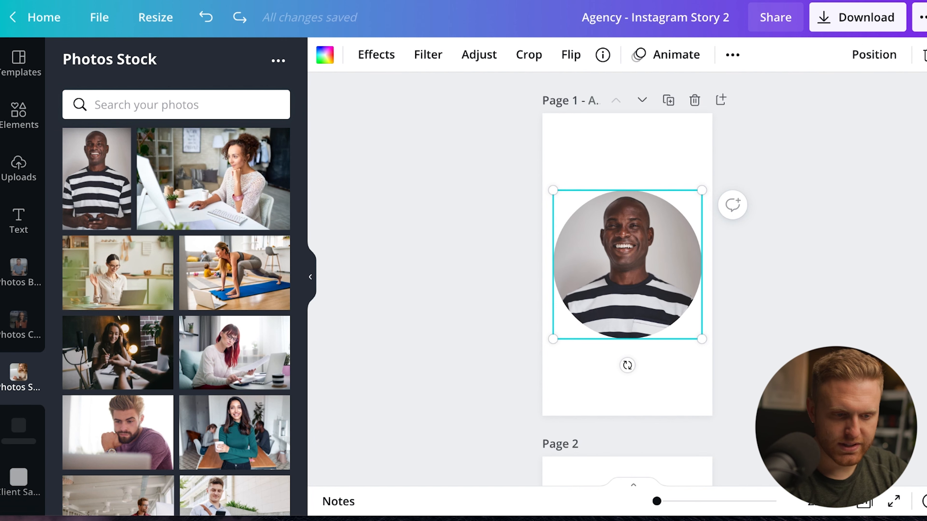
# Adjust the crop of the man's photo inside page 1's circular frame, enlarging it slightly and repositioning it to show his whole head.
pyautogui.press('Return')
pyautogui.moveTo(627, 299)
pyautogui.mouseDown()
pyautogui.moveTo(627, 230)
pyautogui.moveTo(627, 299)
pyautogui.moveTo(627, 290)
pyautogui.mouseUp()
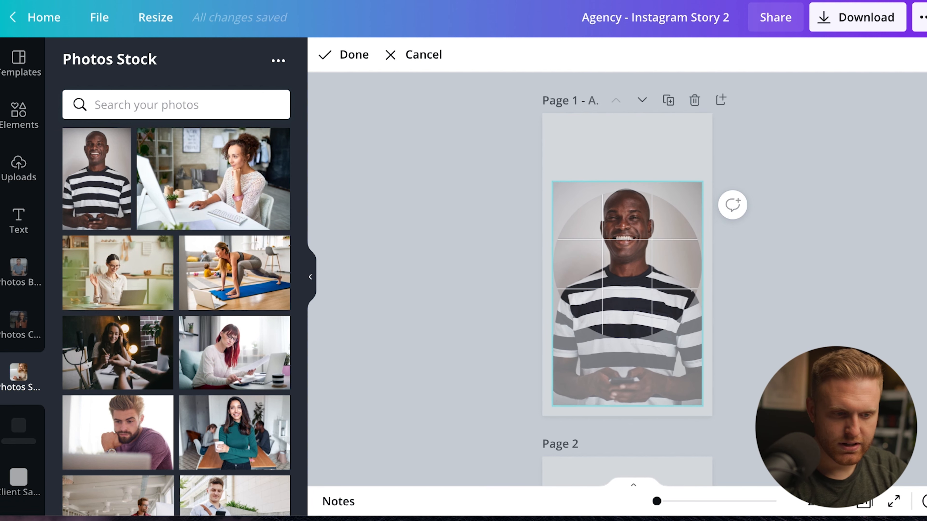
pyautogui.moveTo(552, 181)
pyautogui.mouseDown()
pyautogui.moveTo(532, 149)
pyautogui.moveTo(546, 173)
pyautogui.mouseUp()
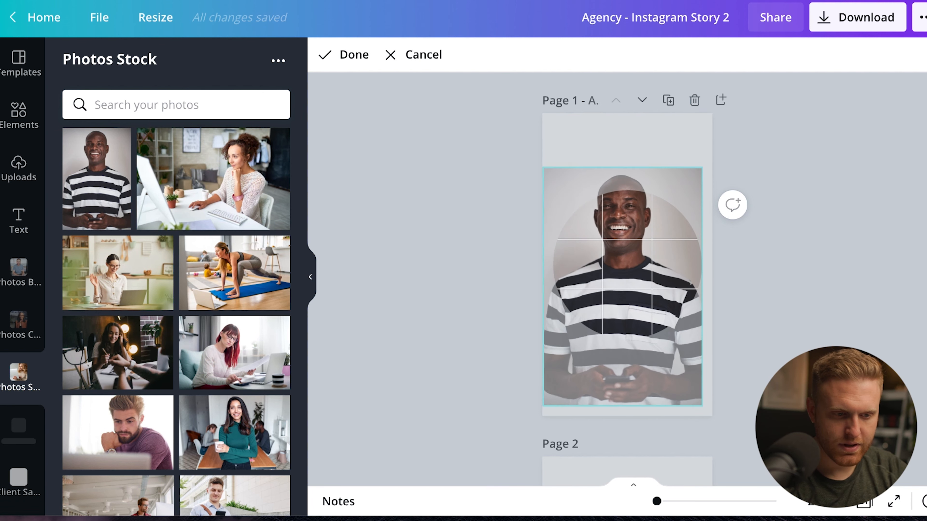
pyautogui.moveTo(626, 292); pyautogui.dragTo(632, 309)
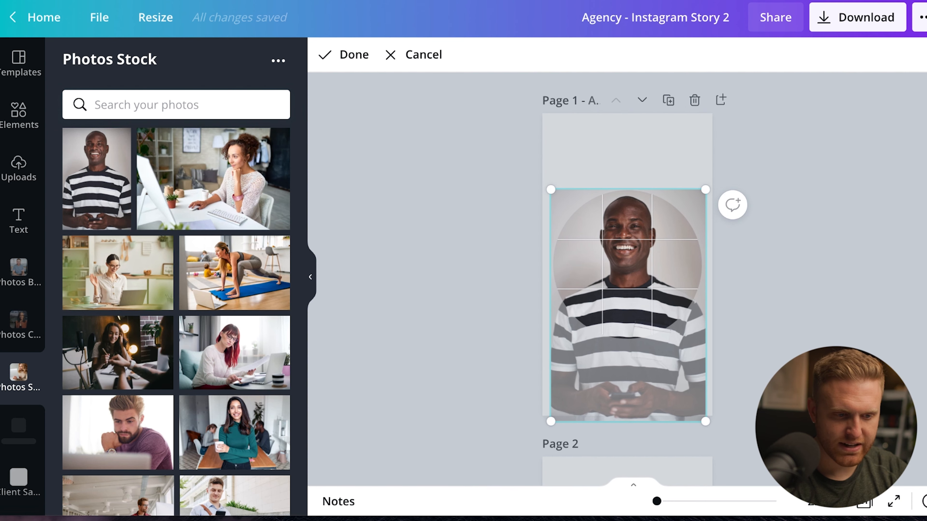
pyautogui.press('Return')
pyautogui.scroll(-3, 627, 278)
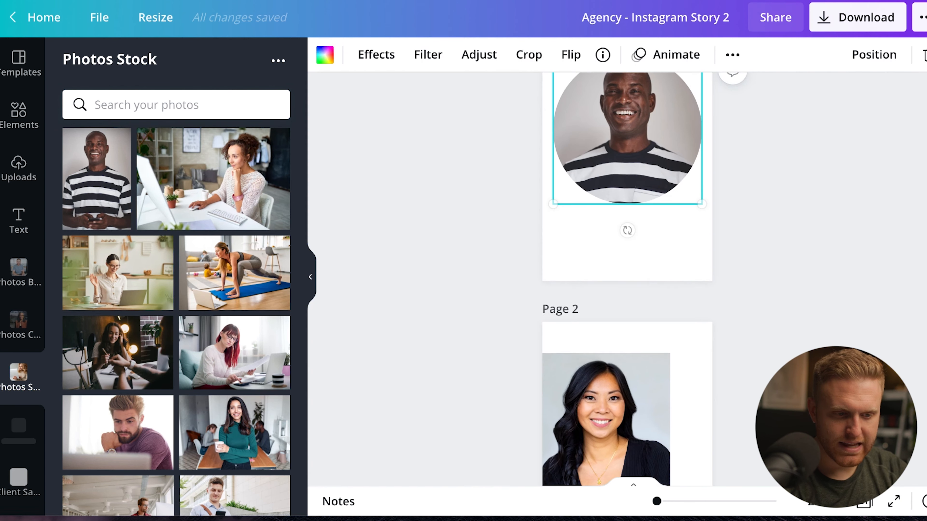
pyautogui.scroll(3, 627, 277)
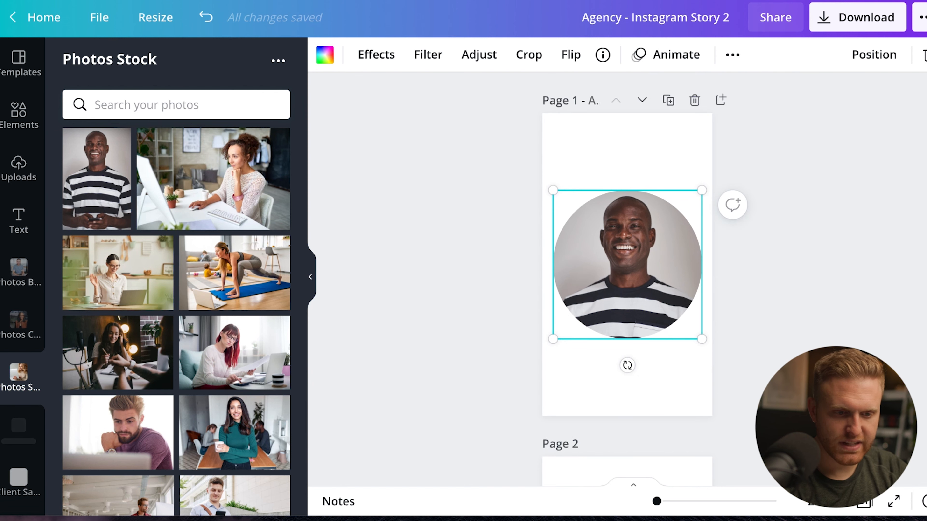
pyautogui.press('Escape')
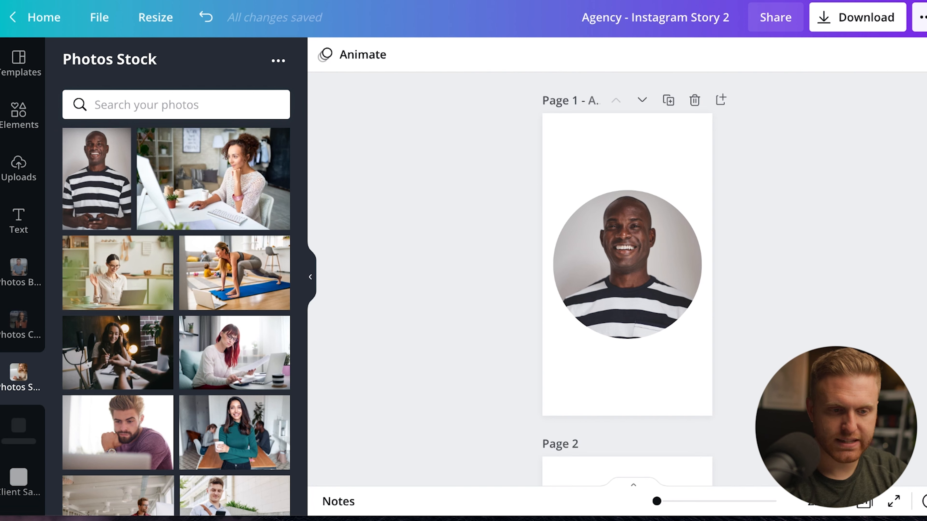
# Choose only page 1 for the PNG download instead of all pages.
pyautogui.click(857, 17)
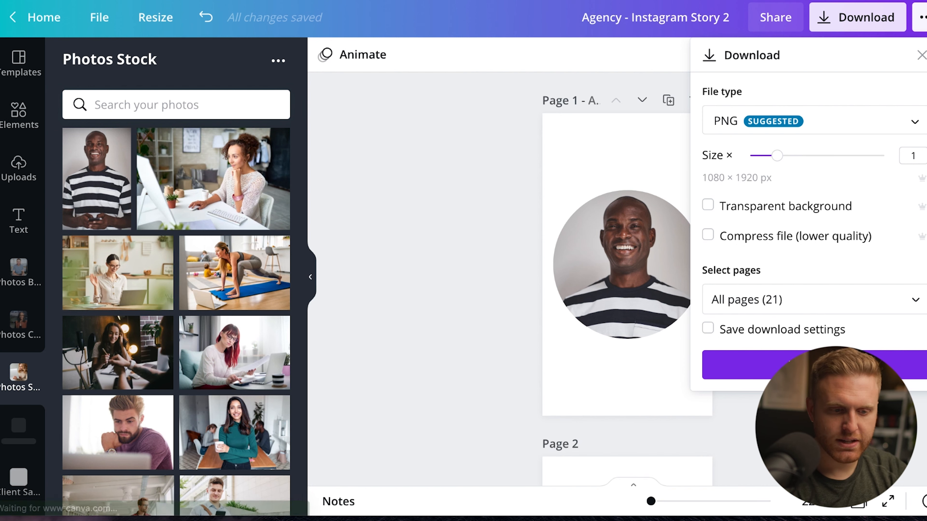
pyautogui.click(802, 299)
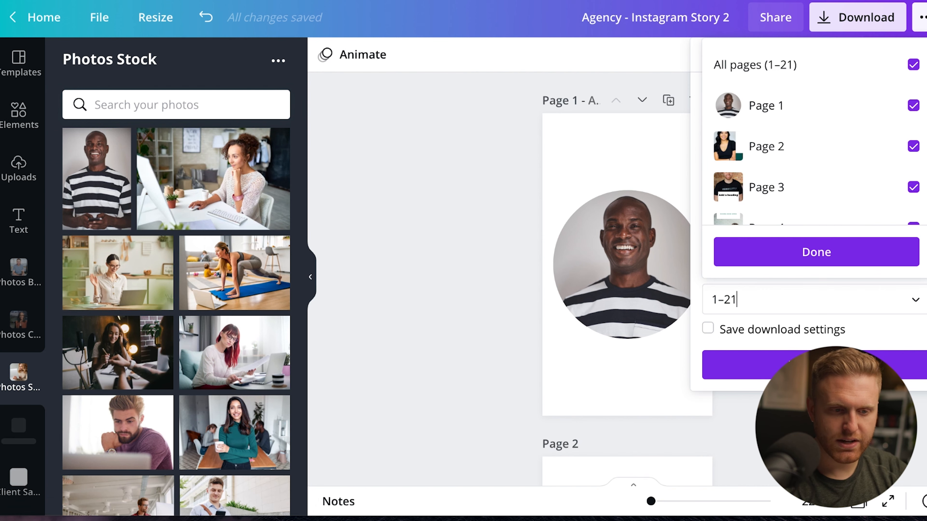
pyautogui.click(913, 64)
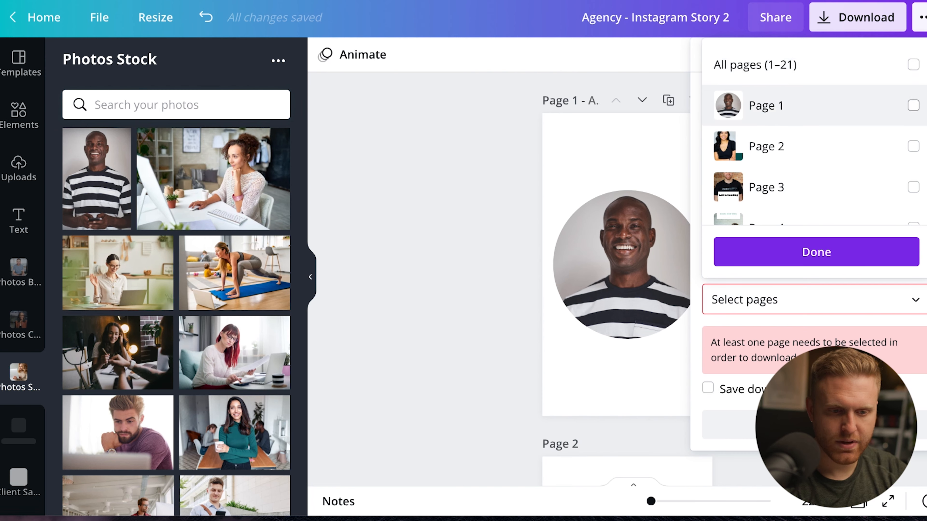
pyautogui.click(803, 106)
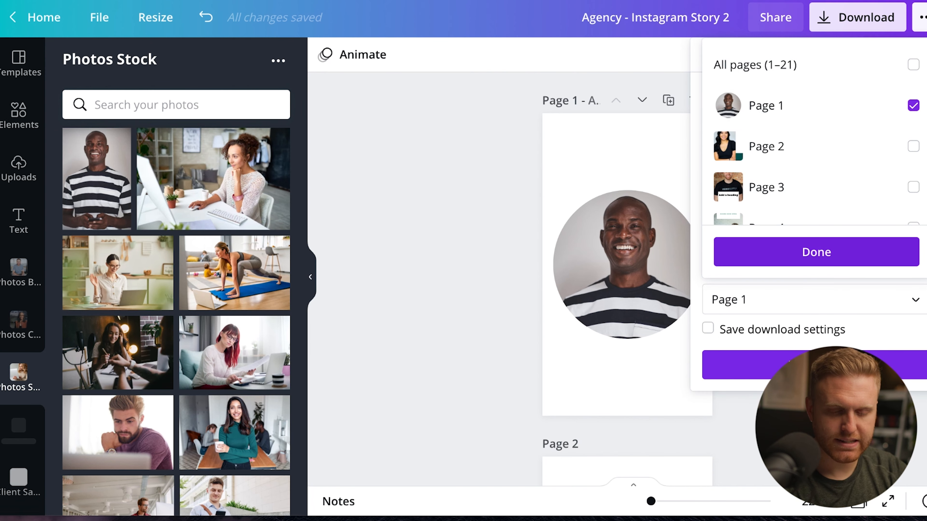
pyautogui.click(816, 252)
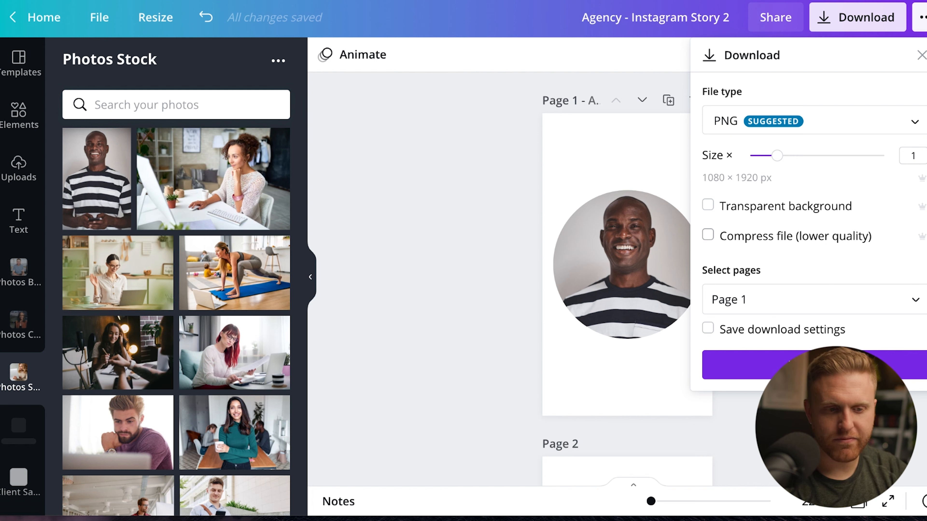
# Enable file compression and a transparent background for the PNG download and set its size multiplier to 3.
pyautogui.click(707, 234)
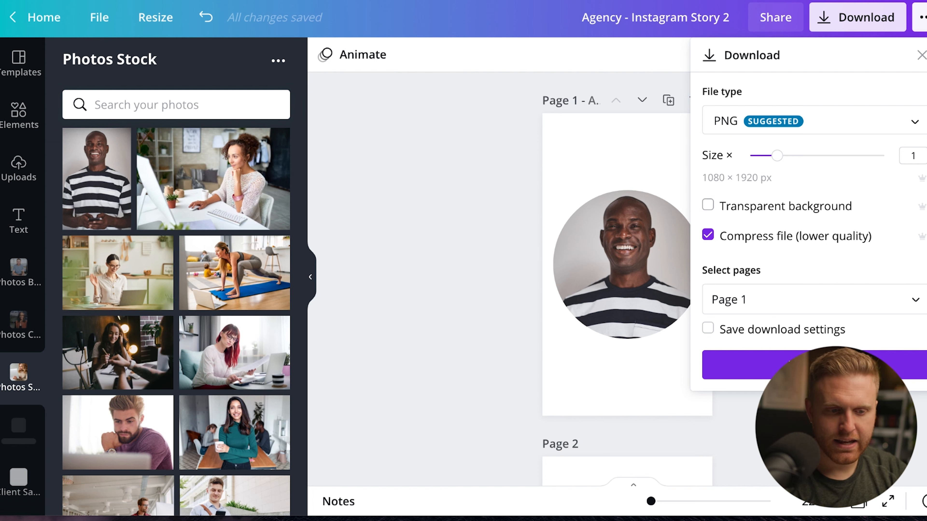
pyautogui.click(707, 205)
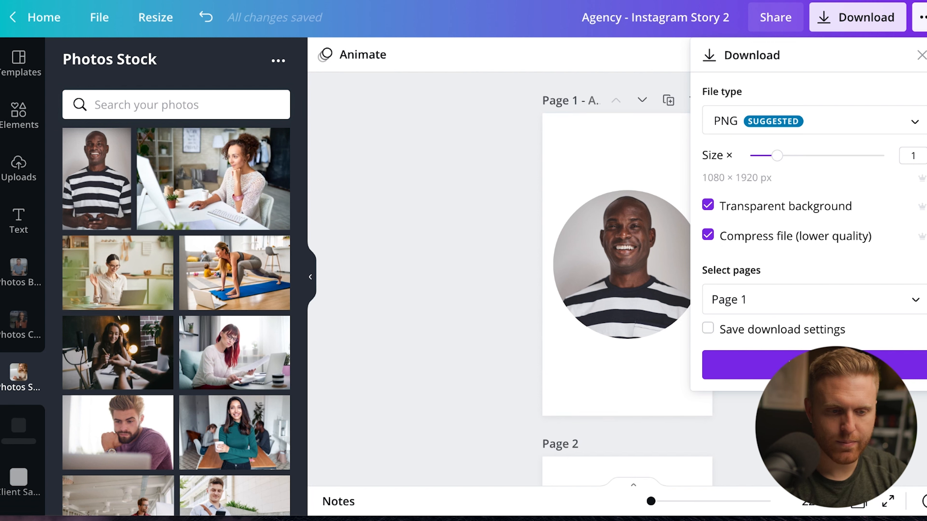
pyautogui.moveTo(776, 156); pyautogui.dragTo(884, 155)
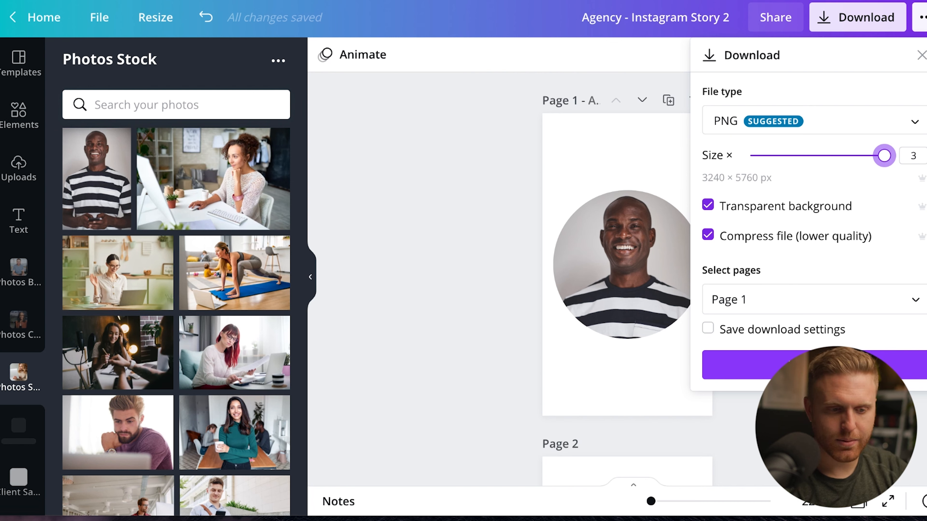
pyautogui.click(789, 361)
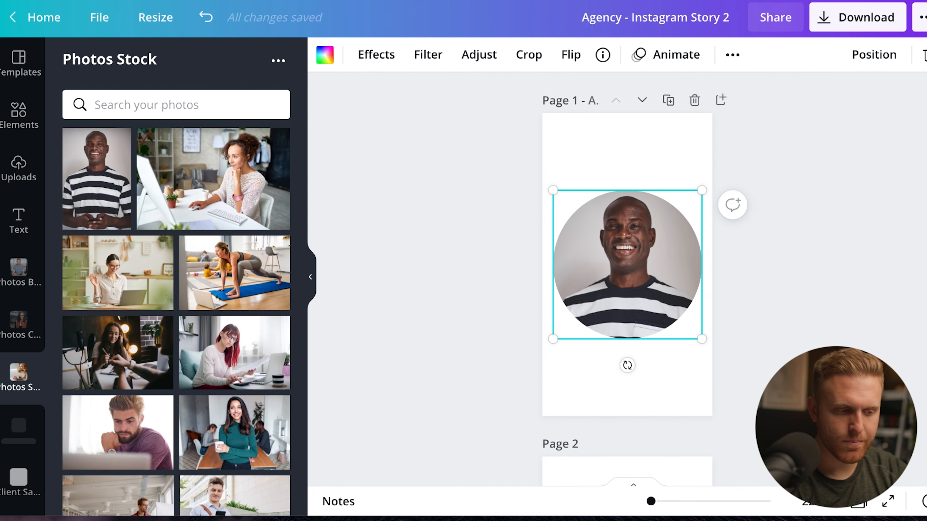
# View the Content Planner calendar and look at the recent designs and templates offered for the 11th.
pyautogui.scroll(-10, 627, 279)
pyautogui.scroll(-5, 627, 279)
pyautogui.scroll(12, 627, 279)
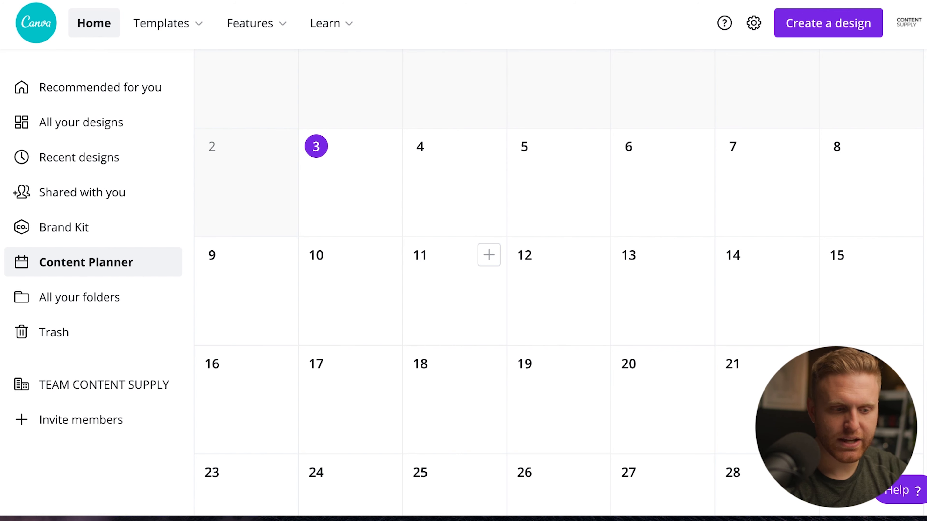
pyautogui.click(489, 255)
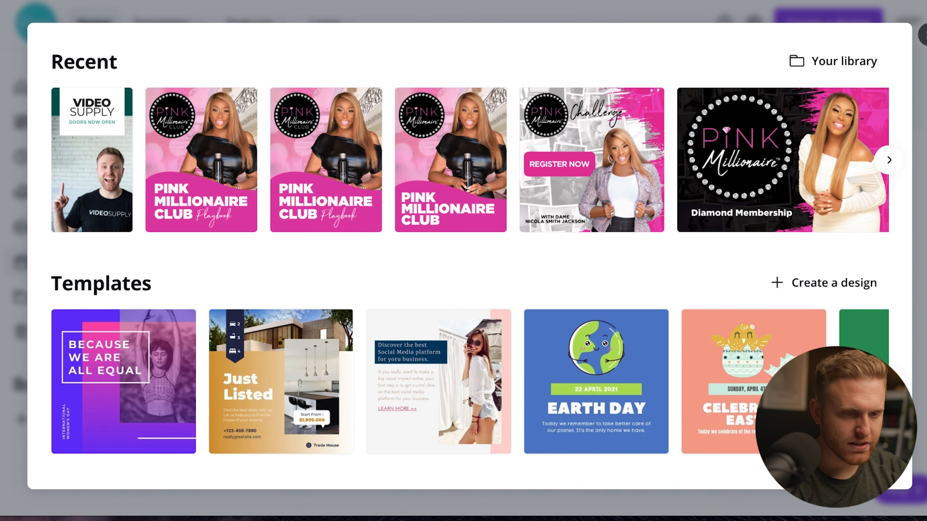
pyautogui.press('Escape')
# Browse the library folders for designs that can be scheduled on the 11th in the Content Planner.
pyautogui.scroll(-5, 558, 255)
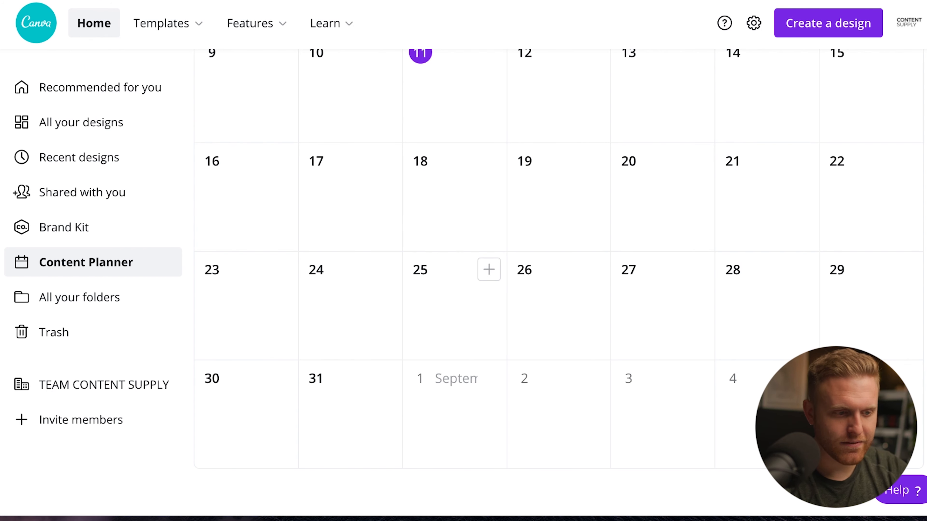
pyautogui.scroll(3, 456, 292)
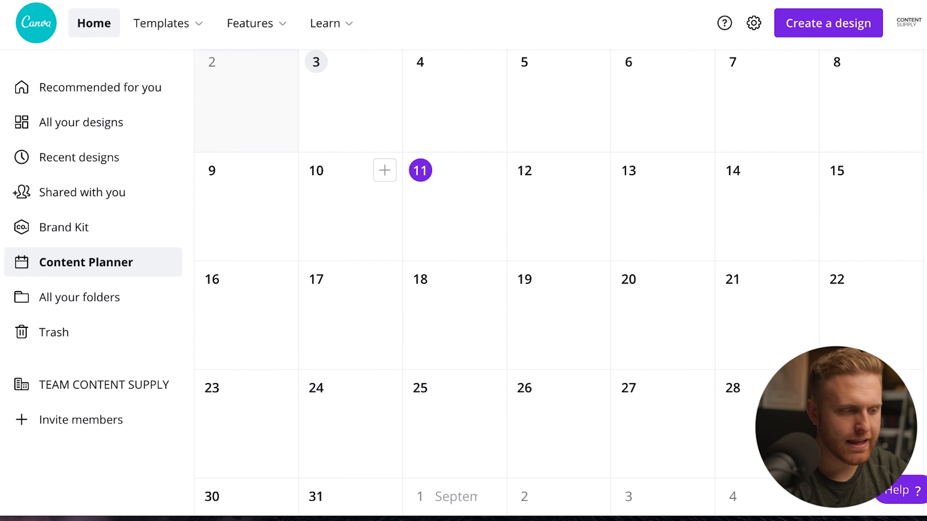
pyautogui.scroll(-3, 438, 146)
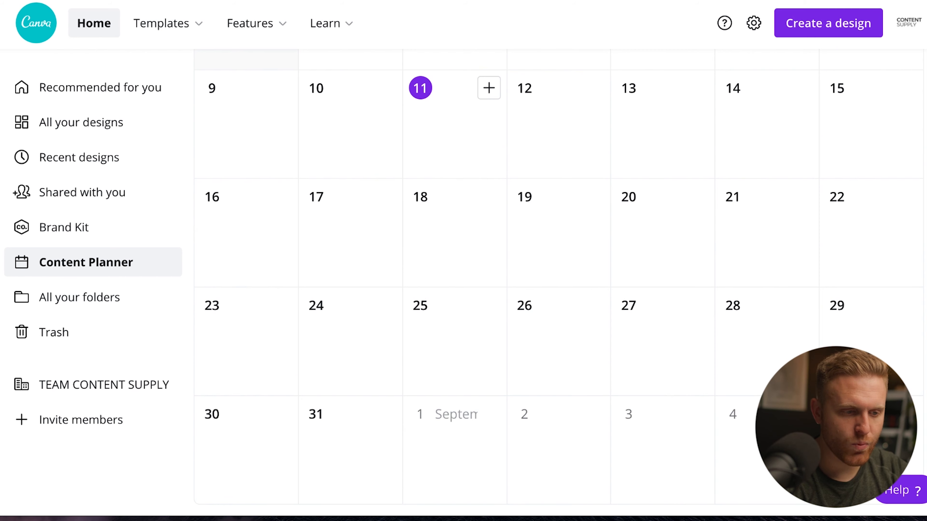
pyautogui.click(489, 88)
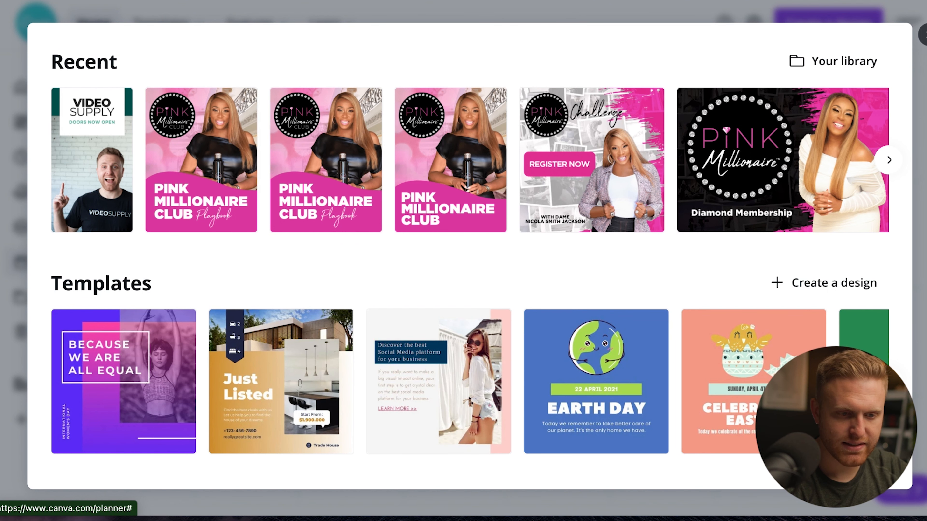
pyautogui.click(836, 61)
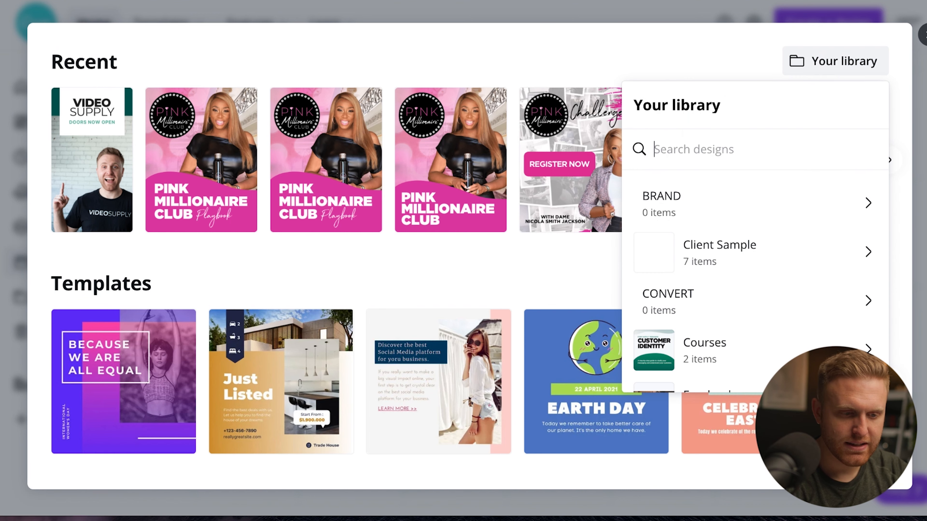
pyautogui.scroll(-2, 755, 278)
pyautogui.scroll(-4, 755, 252)
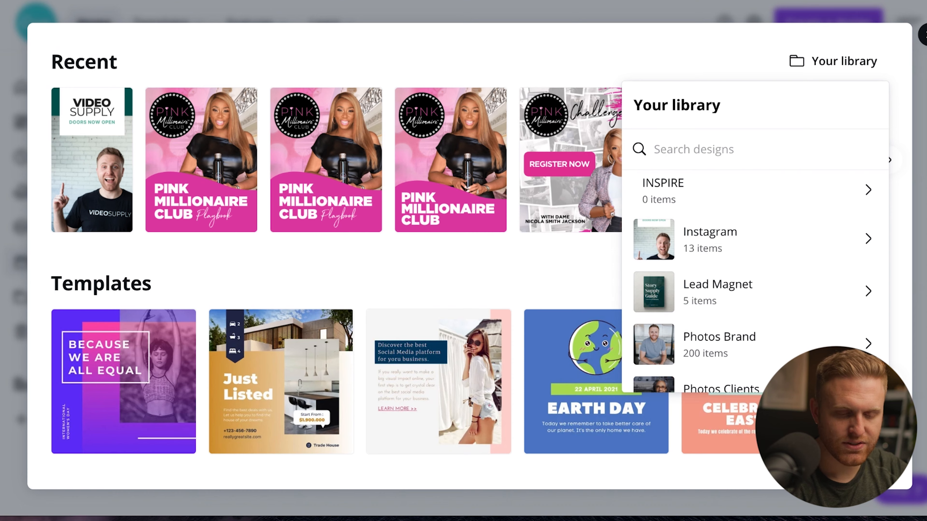
pyautogui.click(924, 34)
pyautogui.scroll(-1, 766, 164)
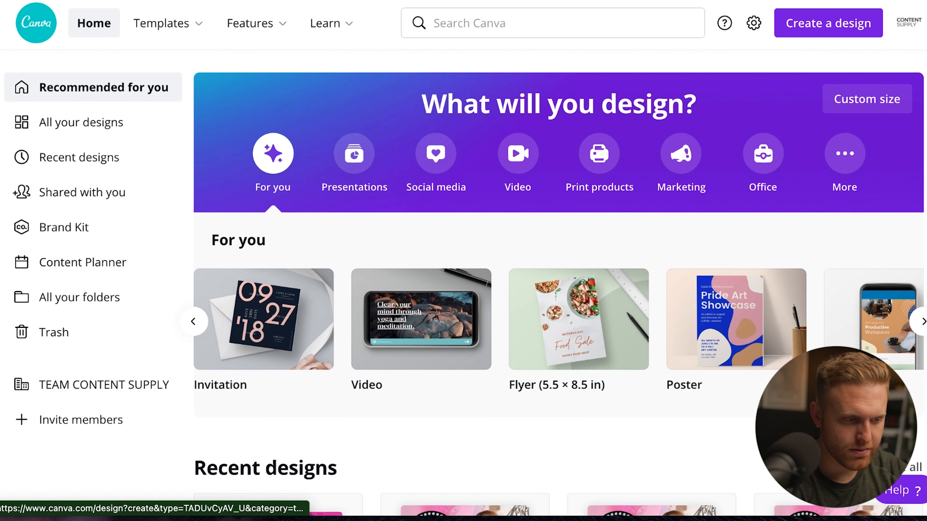
# Browse the For you design types on the home page and check the custom size options for a new design.
pyautogui.click(194, 321)
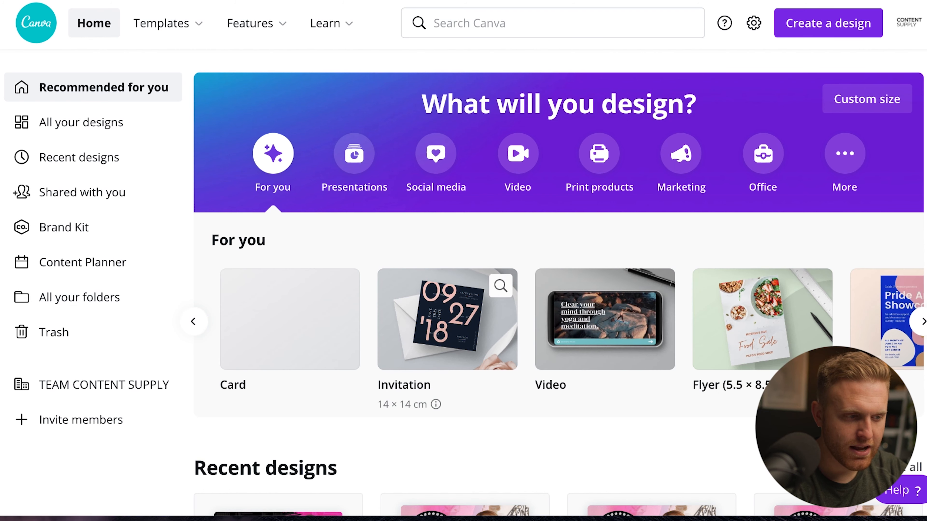
pyautogui.click(193, 321)
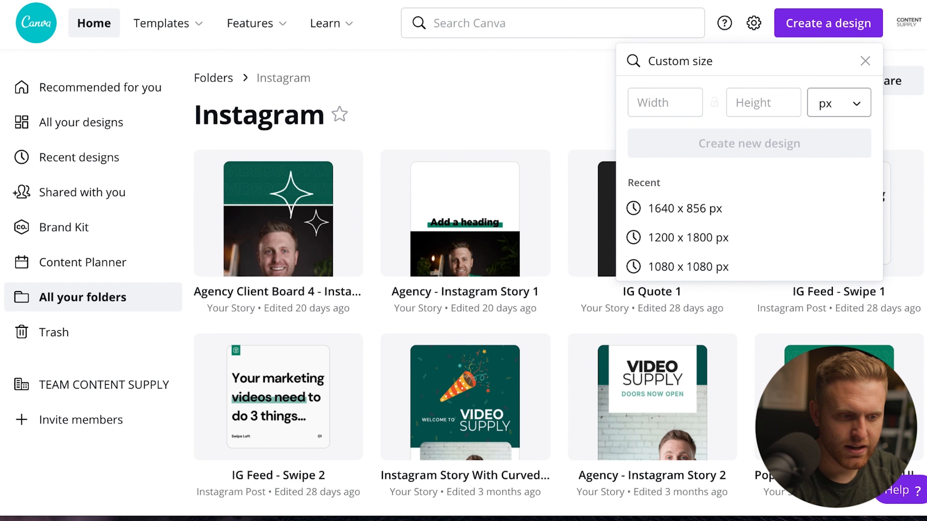
pyautogui.press('Escape')
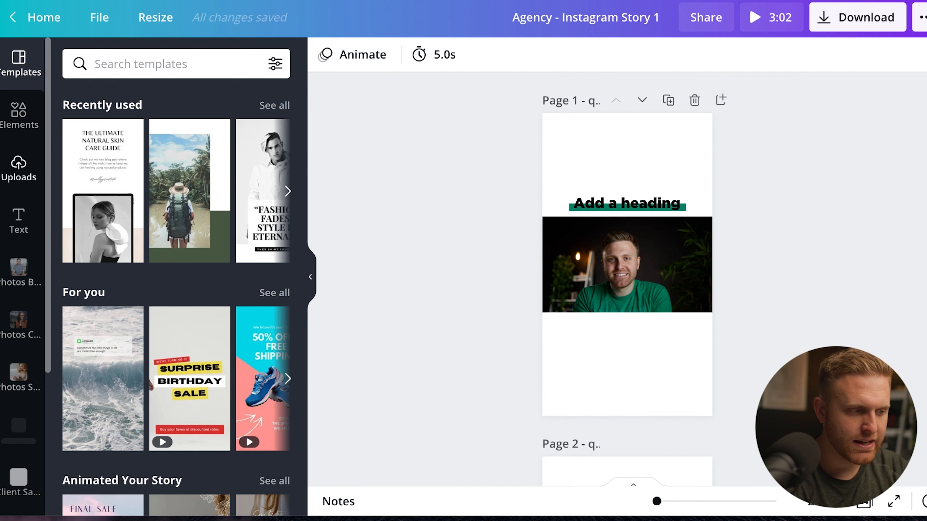
# Check the upload sources and the MP4 Video download's page selection for Agency - Instagram Story 1.
pyautogui.click(19, 169)
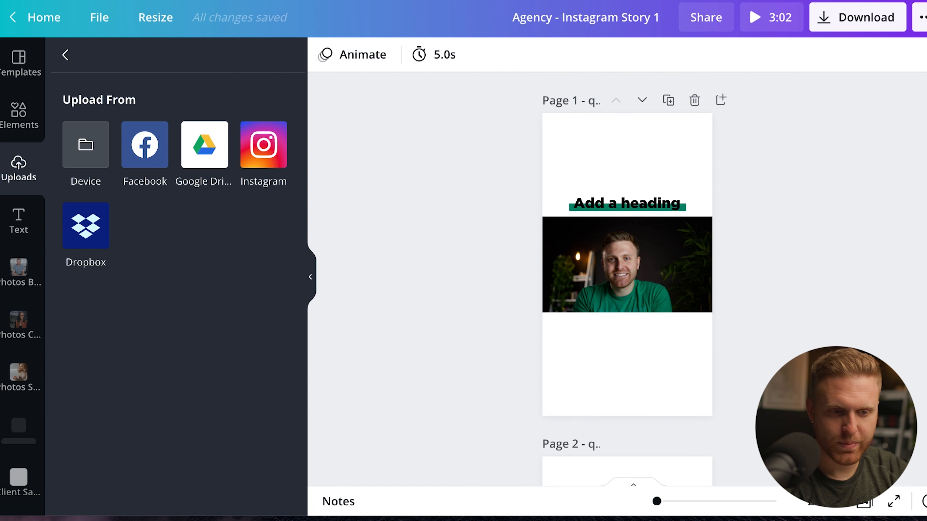
pyautogui.click(857, 18)
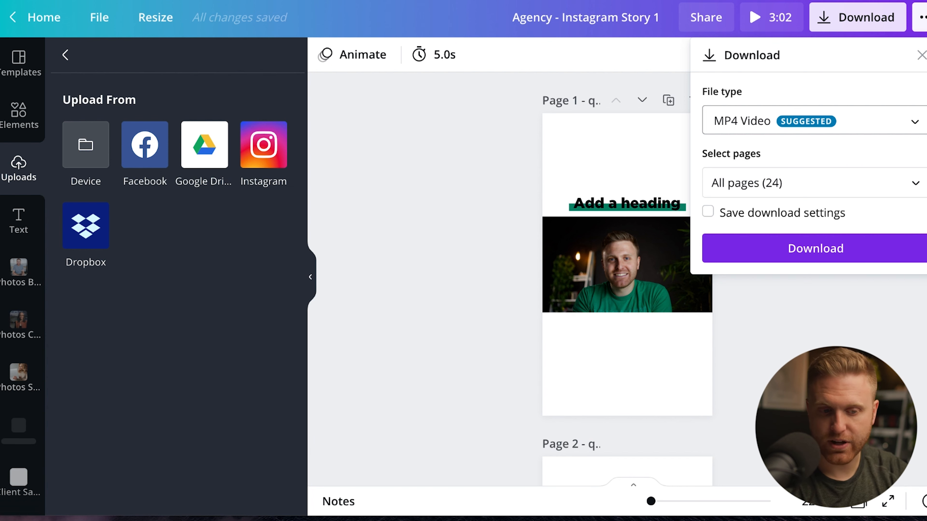
pyautogui.click(736, 182)
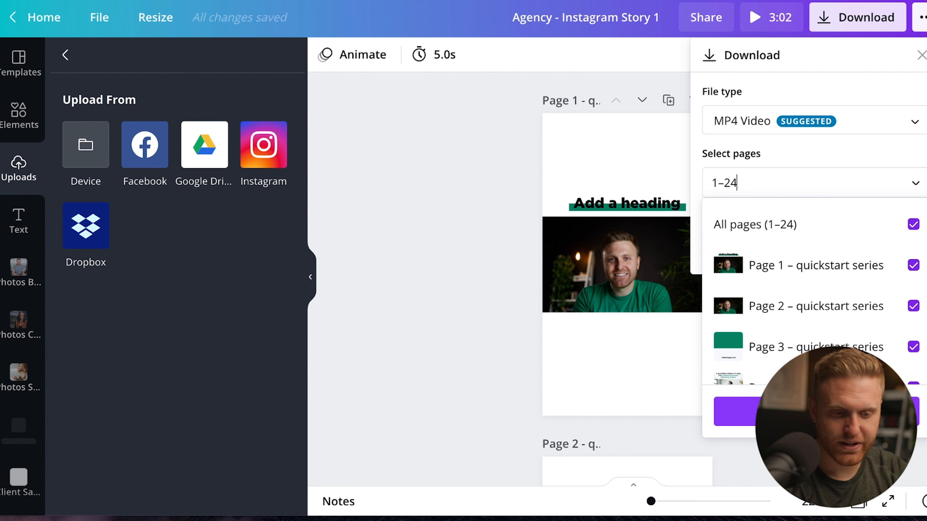
pyautogui.press('Escape')
pyautogui.press('Escape')
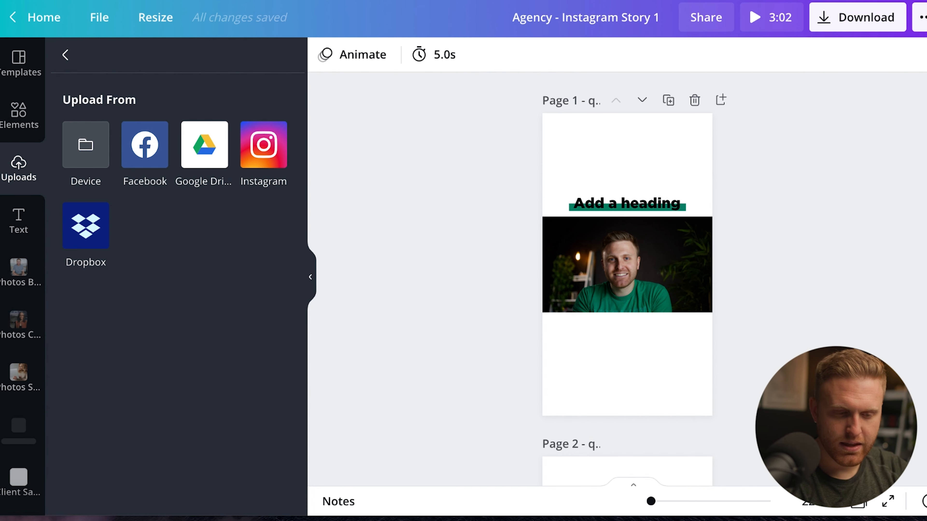
# Look through the quickstart series story pages in Agency - Instagram Story 1, down to pages 4 and 5.
pyautogui.scroll(-5, 627, 203)
pyautogui.scroll(-5, 627, 203)
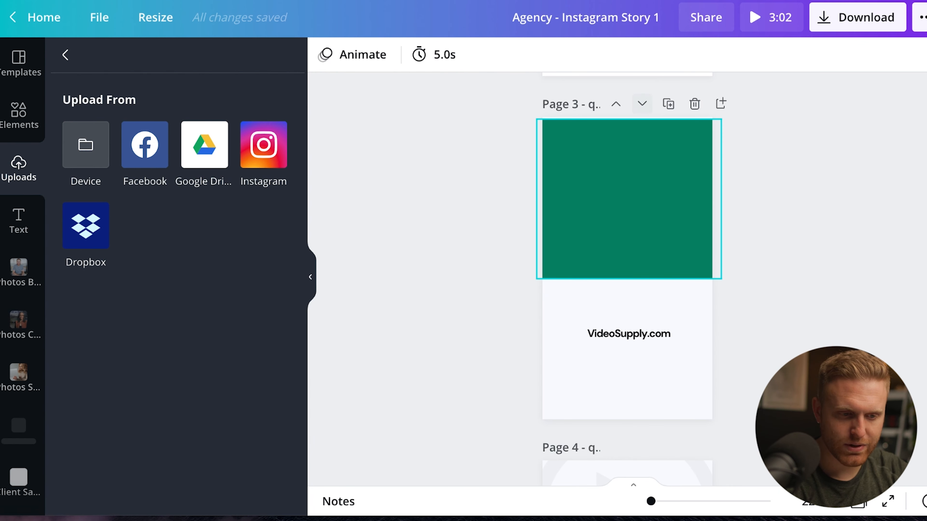
pyautogui.scroll(-5, 627, 263)
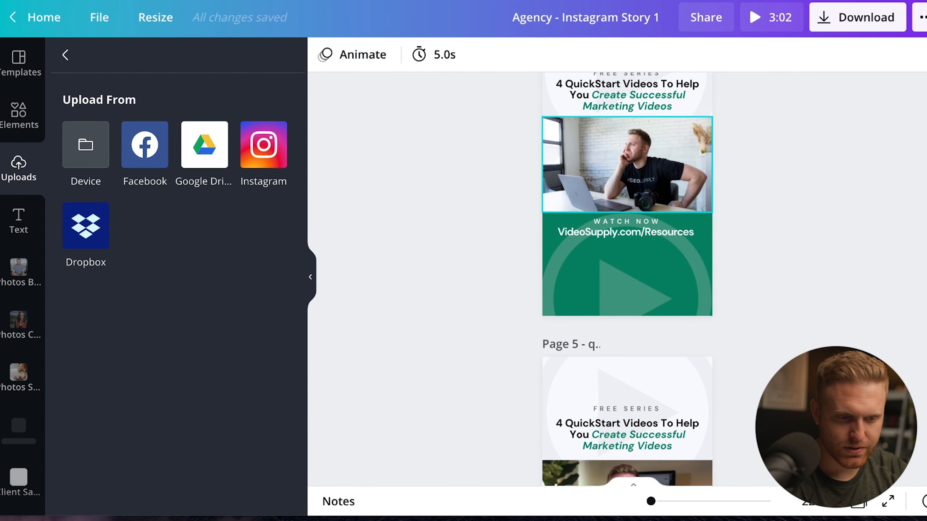
pyautogui.scroll(2, 627, 263)
pyautogui.scroll(-2, 626, 262)
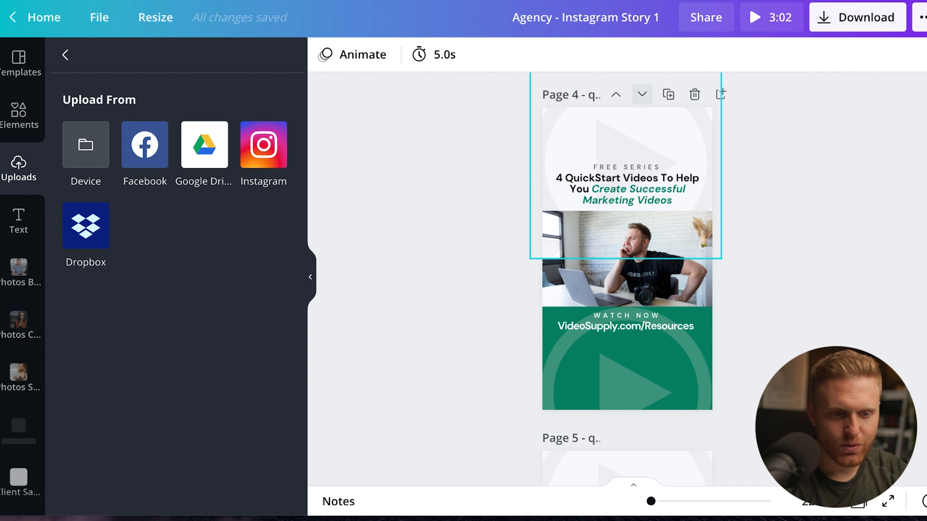
pyautogui.scroll(1, 626, 255)
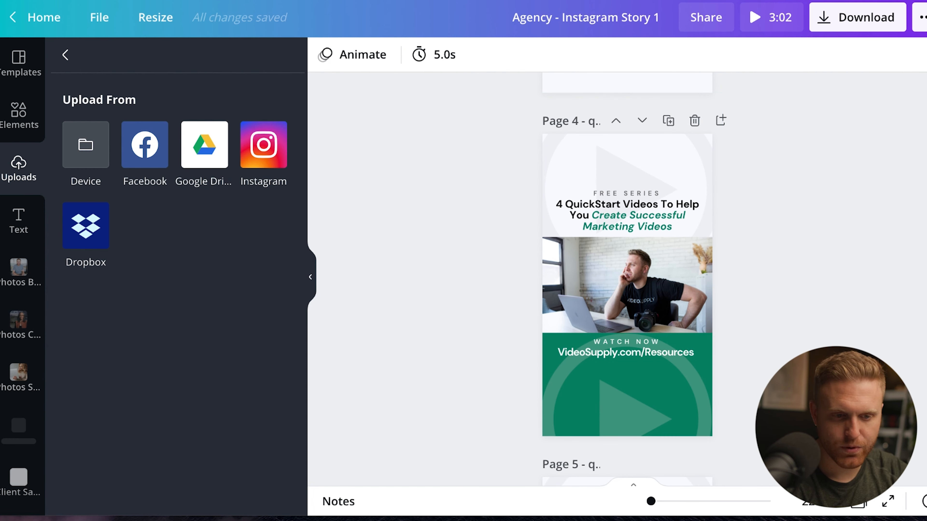
# Review the download file types for Agency - Instagram Story 1, keep MP4 Video selected, and close the download options.
pyautogui.click(857, 17)
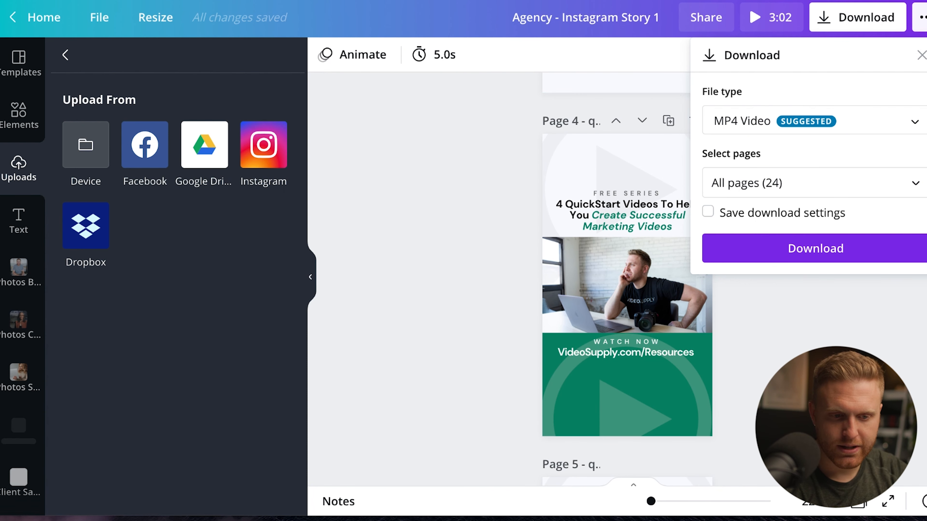
pyautogui.click(810, 121)
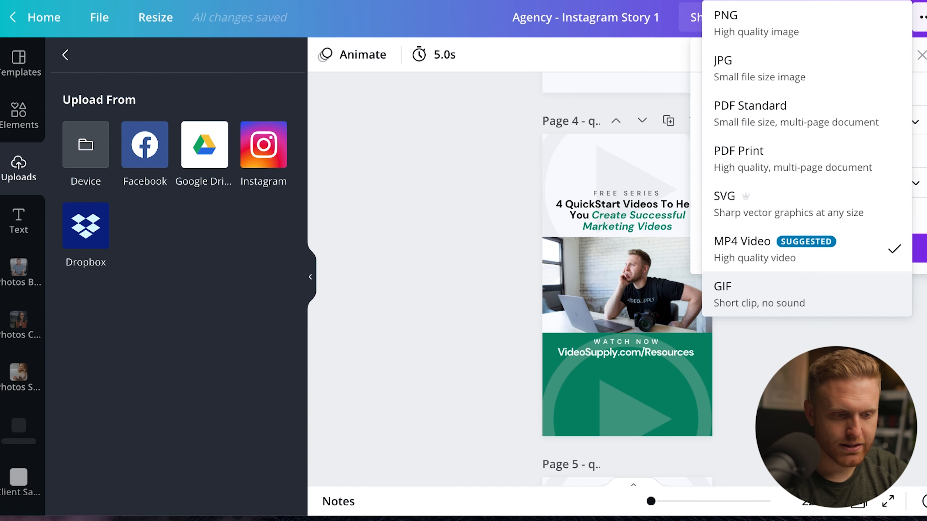
pyautogui.click(802, 250)
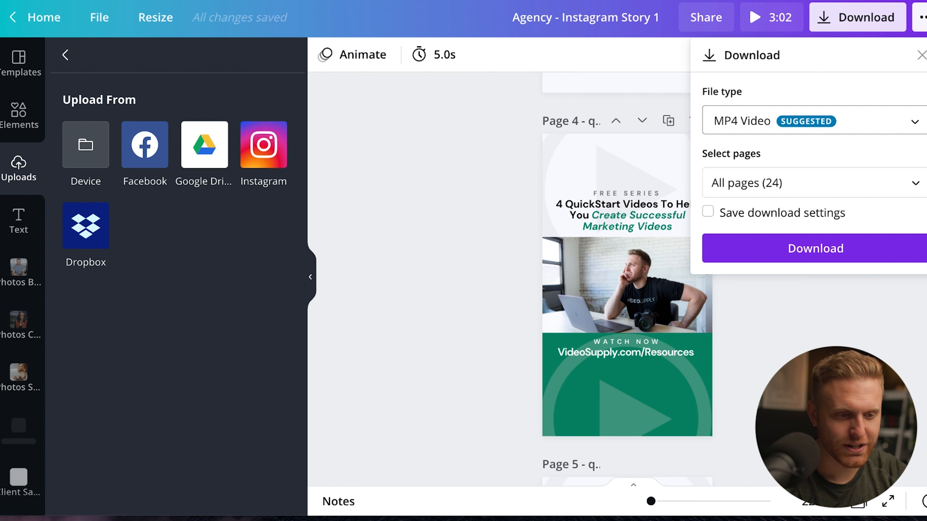
pyautogui.press('Escape')
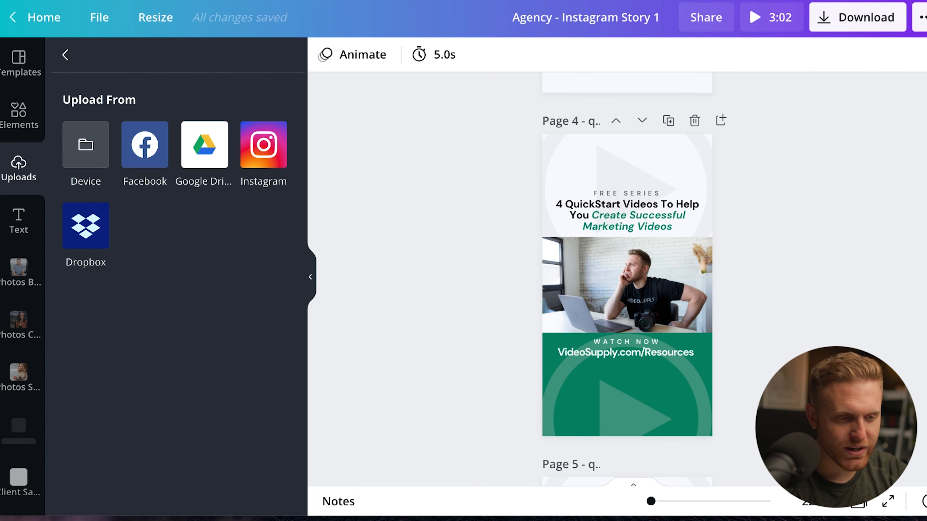
# Leave the upload sources and browse the Elements library through shapes, graphics, photos and videos down to the audio tracks.
pyautogui.press('Escape')
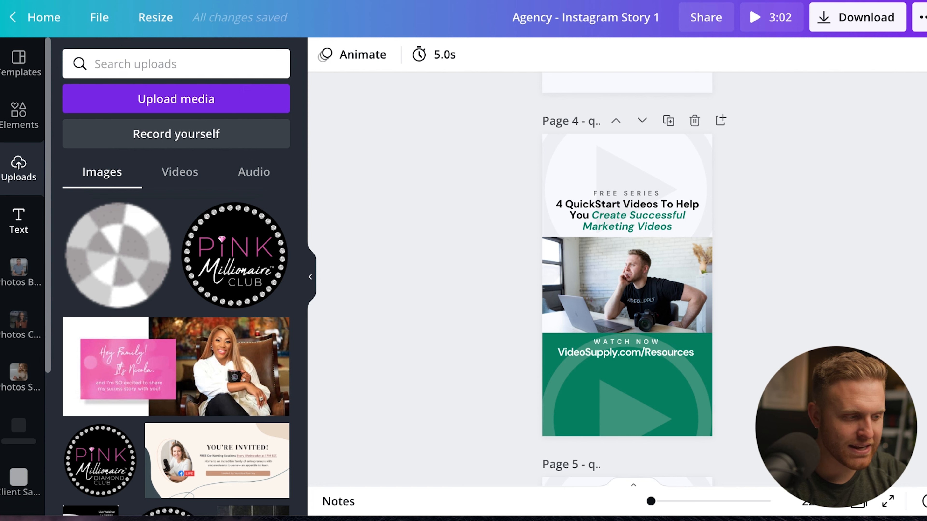
pyautogui.scroll(-5, 22, 274)
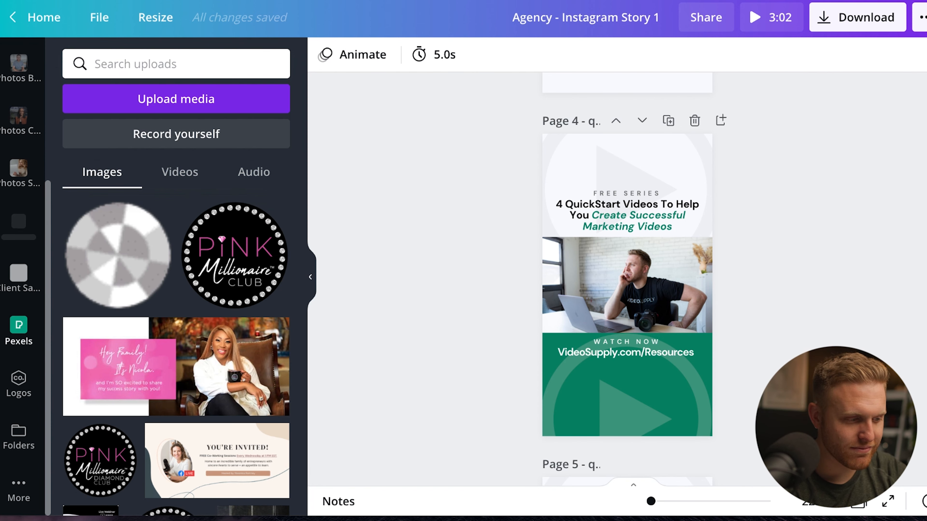
pyautogui.scroll(5, 18, 328)
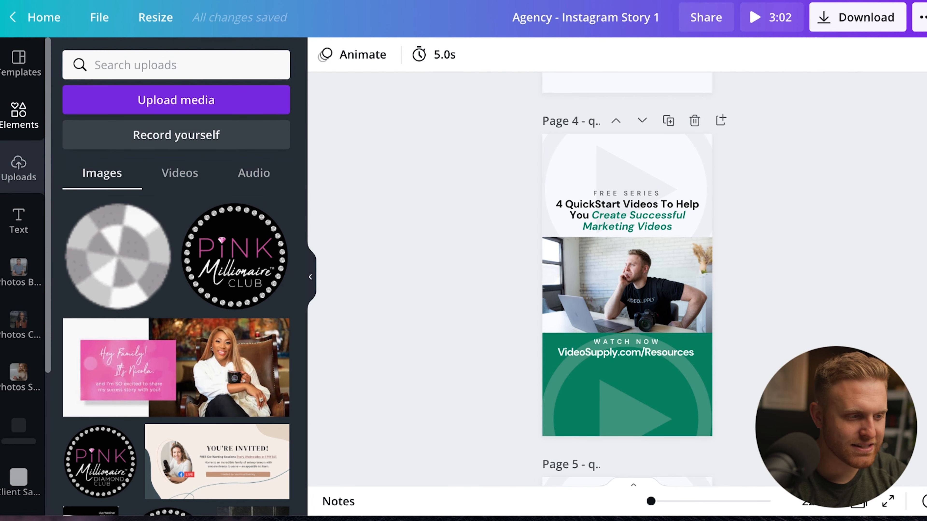
pyautogui.click(19, 115)
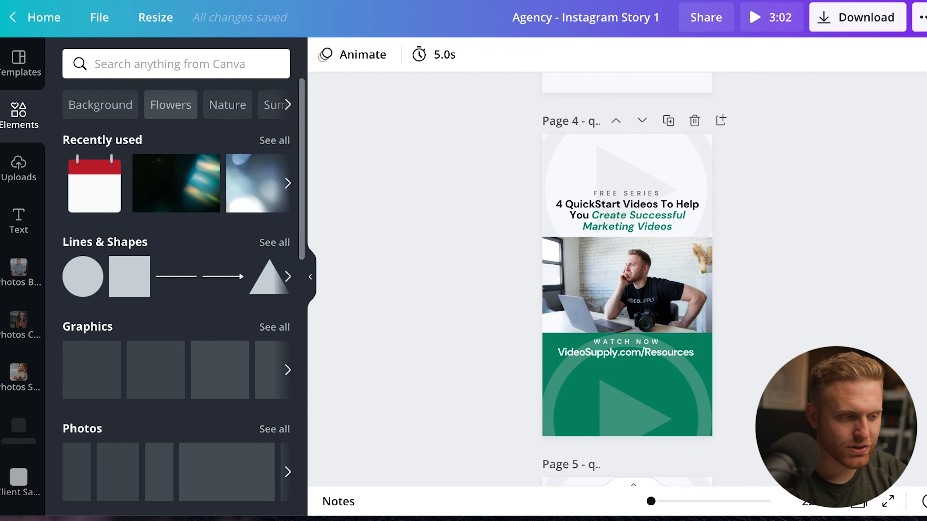
pyautogui.scroll(-2, 175, 292)
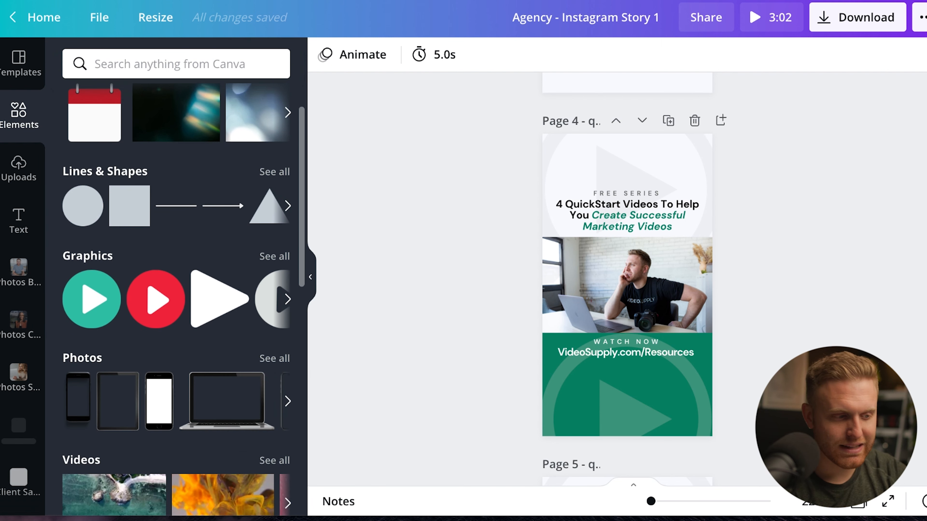
pyautogui.scroll(-2, 219, 234)
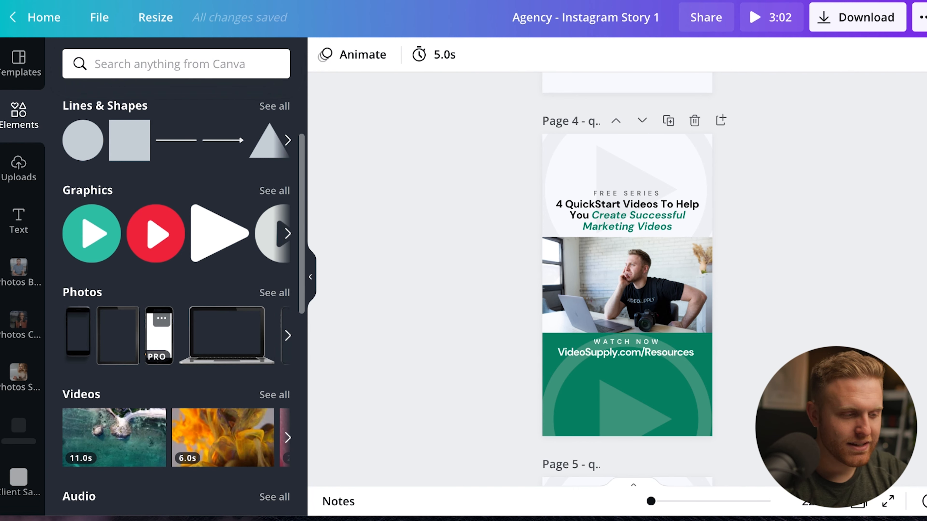
pyautogui.scroll(-6, 159, 329)
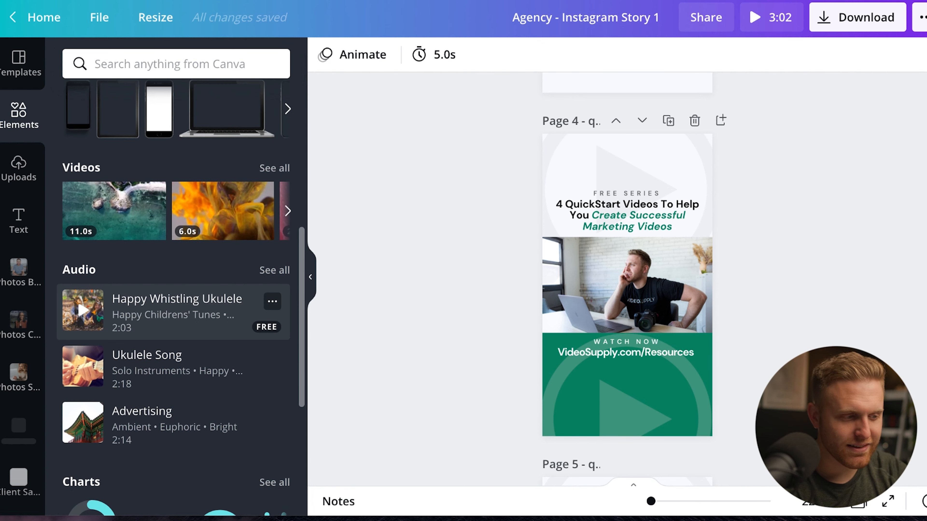